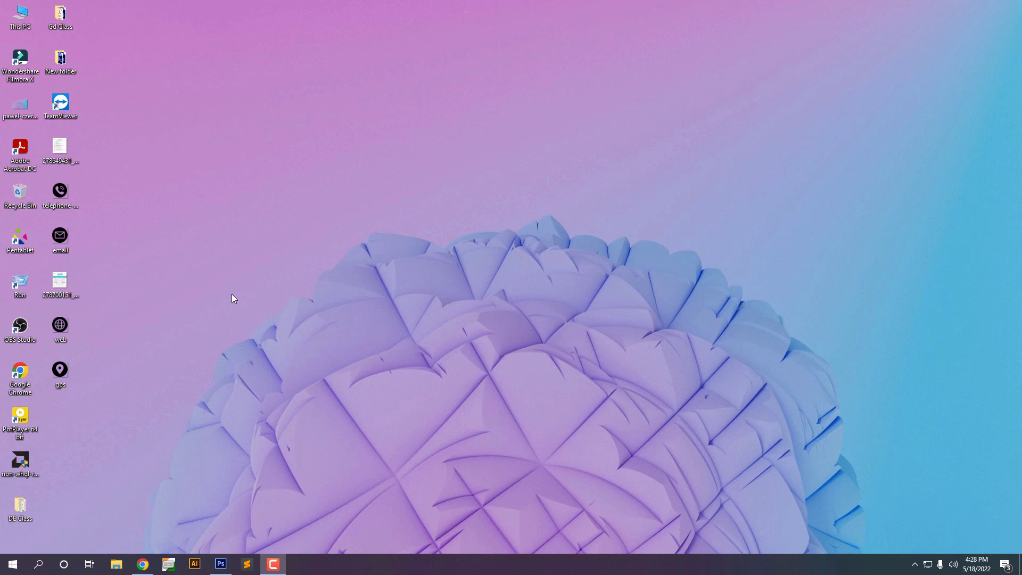
# - Switch to Photoshop and create a new 1200 by 1200 pixel document named Pattern at 300 pixels/inch with a white background
pyautogui.click(221, 563)
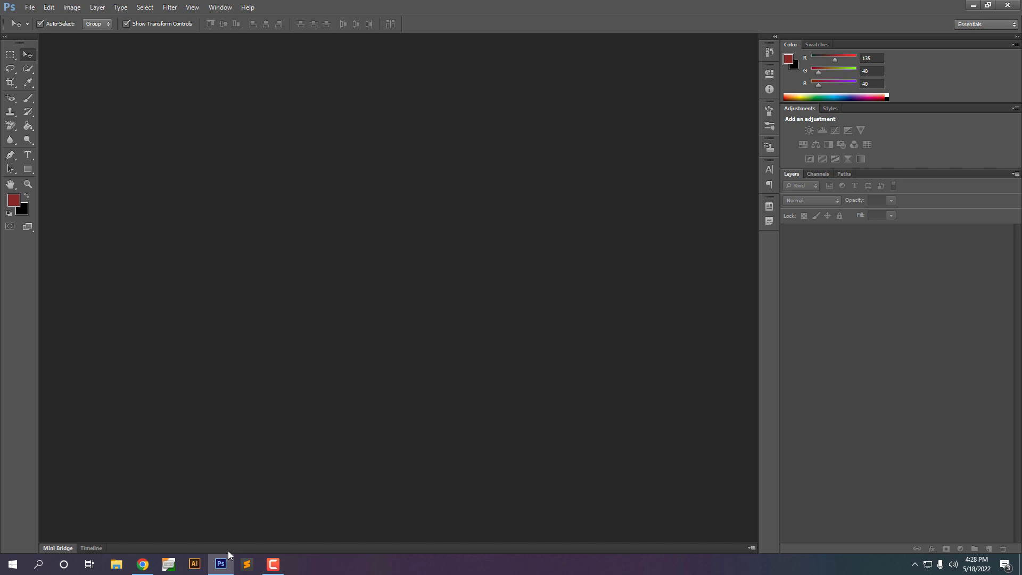
pyautogui.click(29, 6)
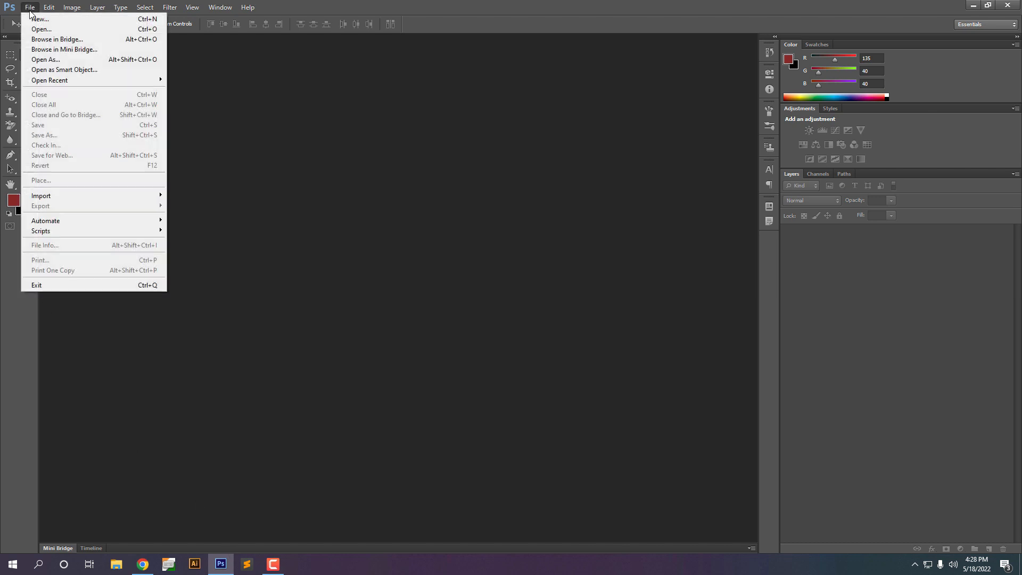
pyautogui.click(40, 17)
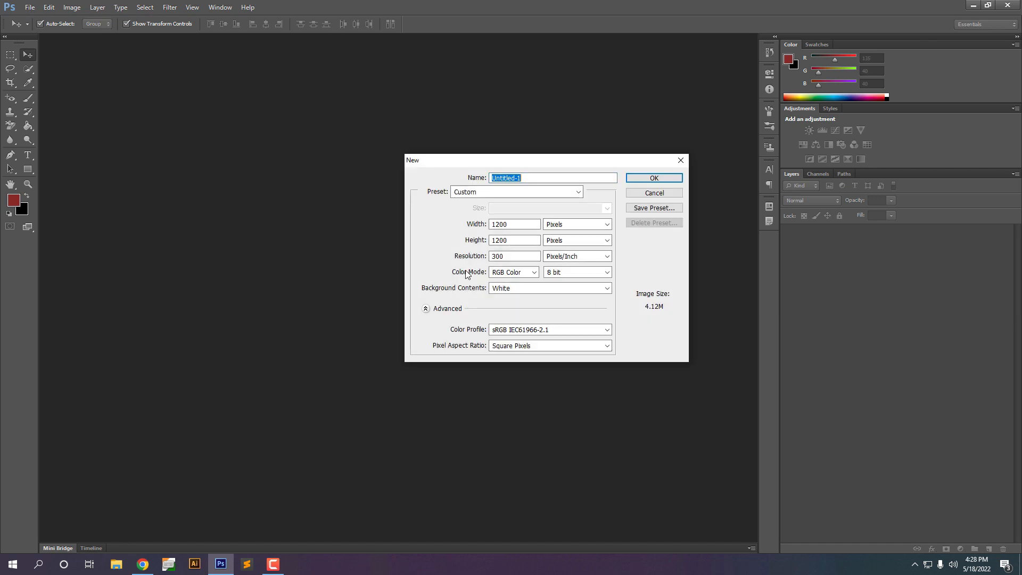
pyautogui.write('Pattern')
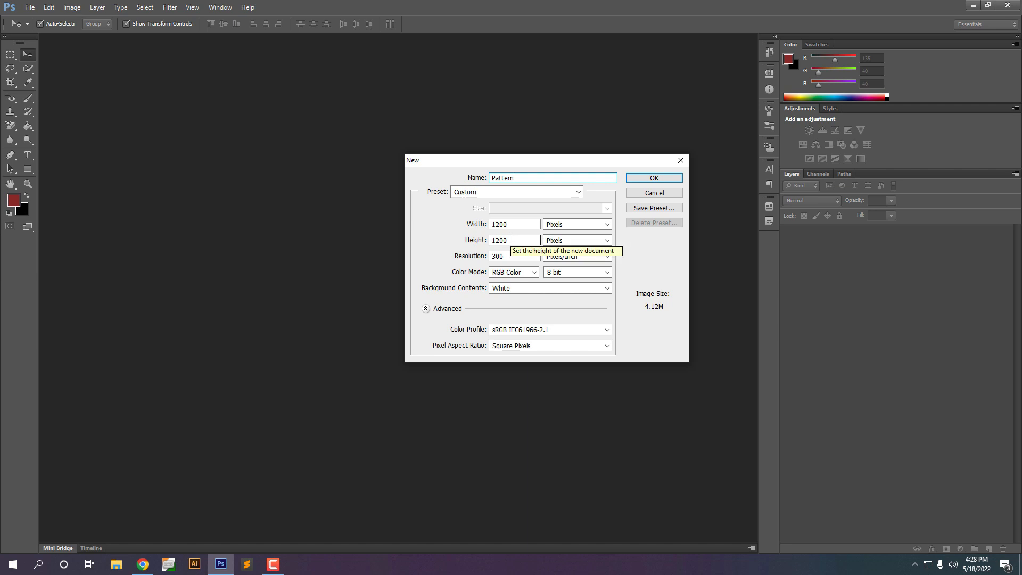
pyautogui.click(654, 179)
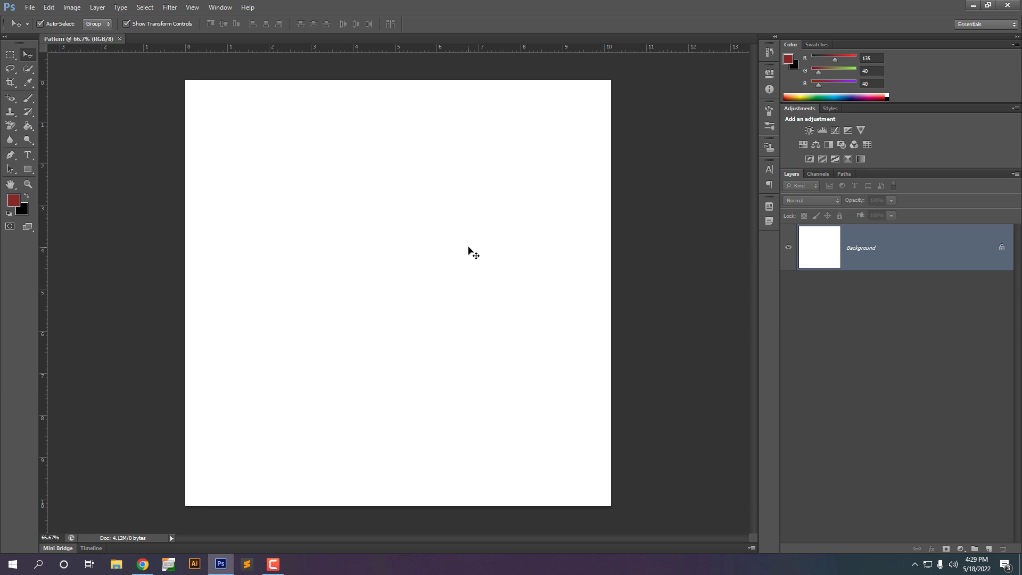
# - Look through the marquee tool variants and choose the Rectangular Marquee Tool
pyautogui.click(10, 55)
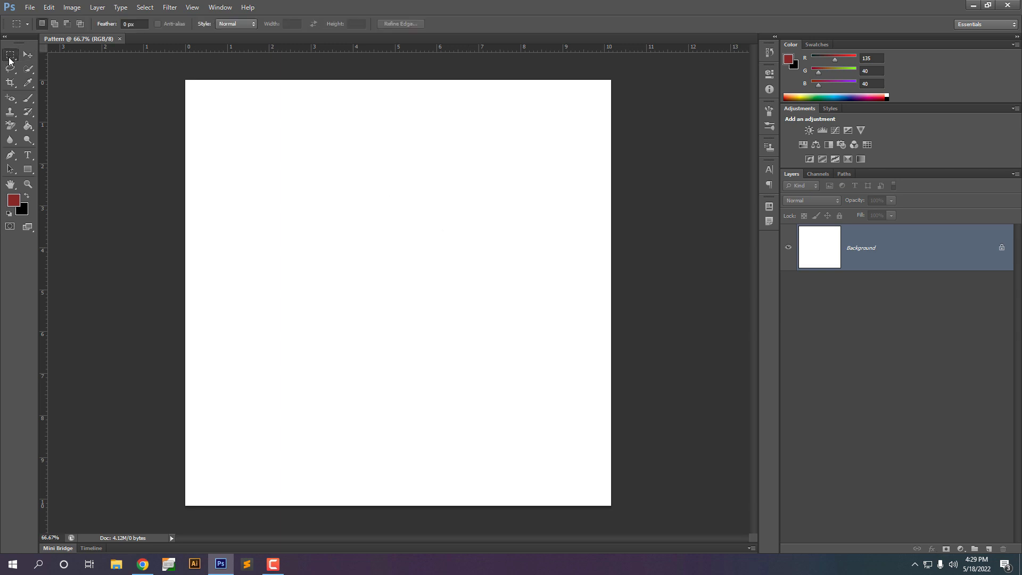
pyautogui.click(9, 56)
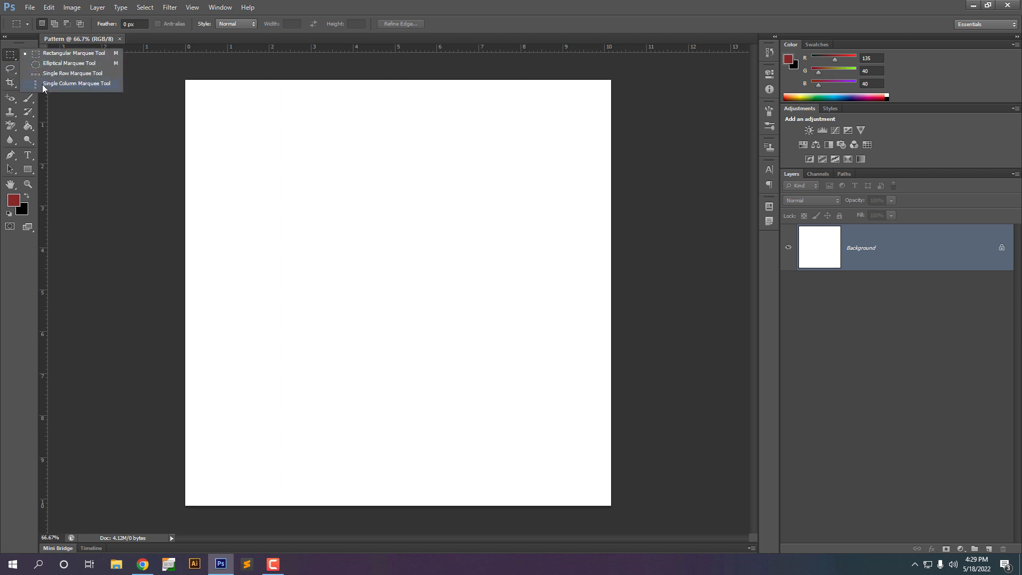
pyautogui.click(11, 57)
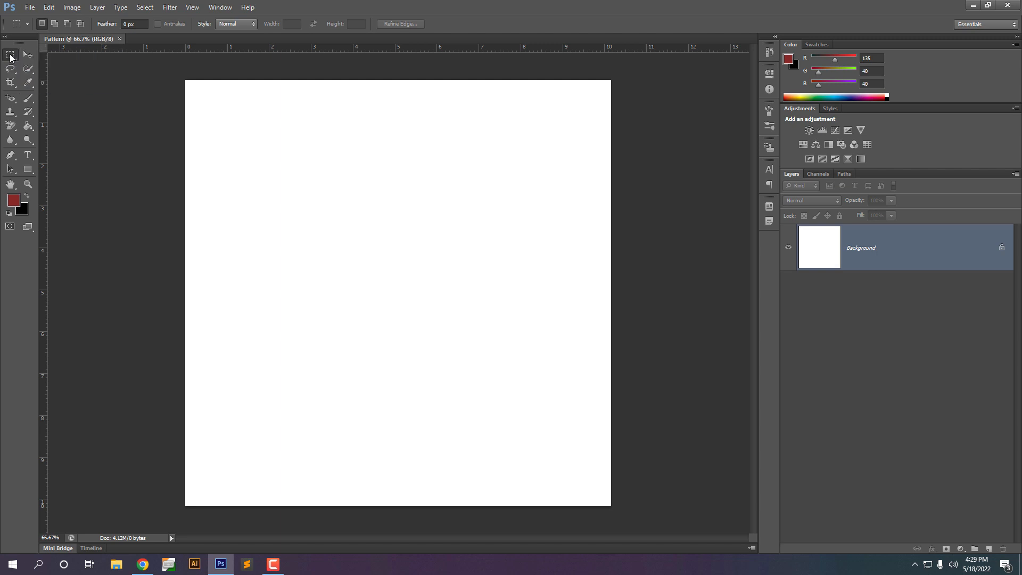
pyautogui.click(11, 57)
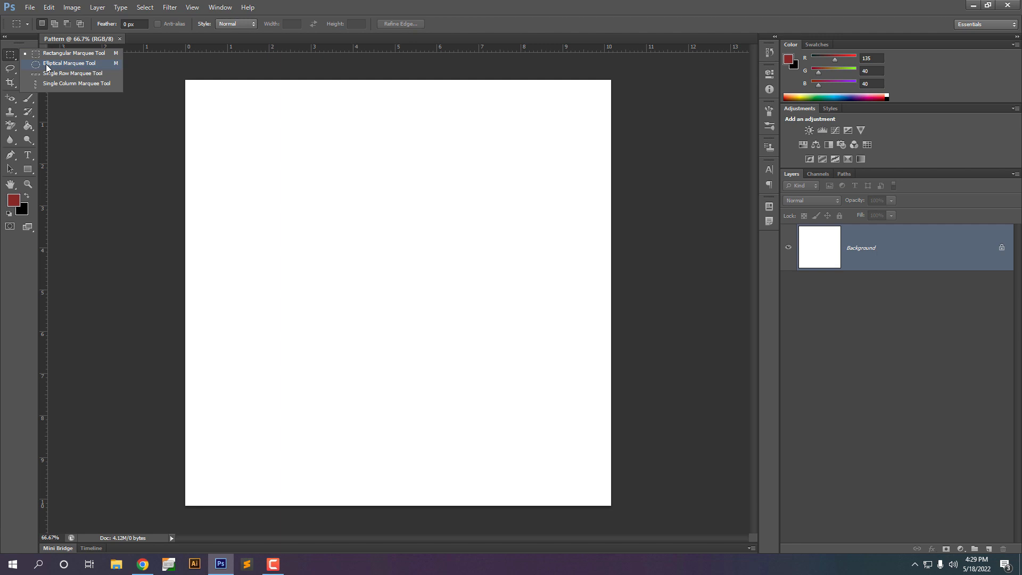
pyautogui.click(7, 69)
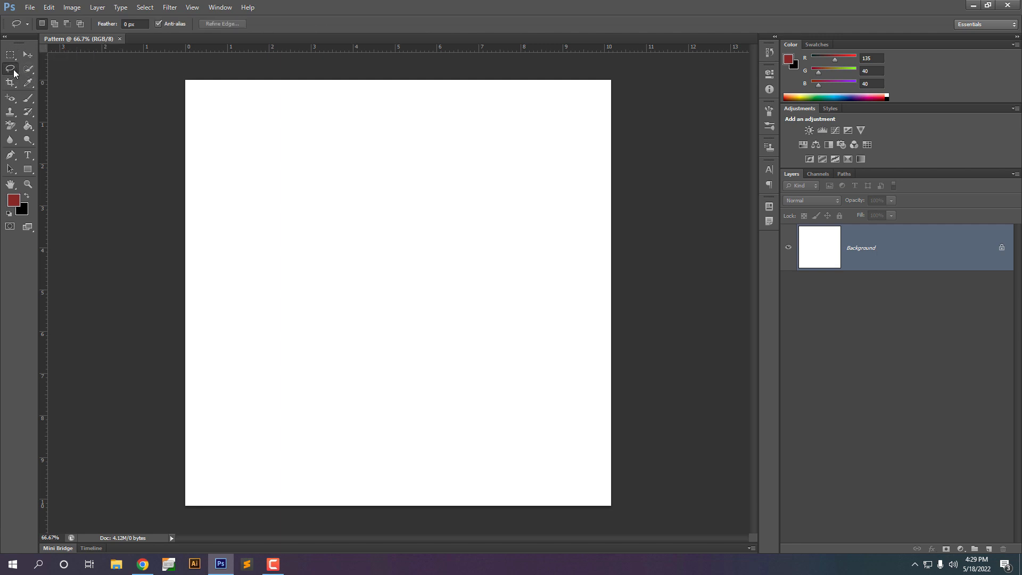
pyautogui.click(11, 56)
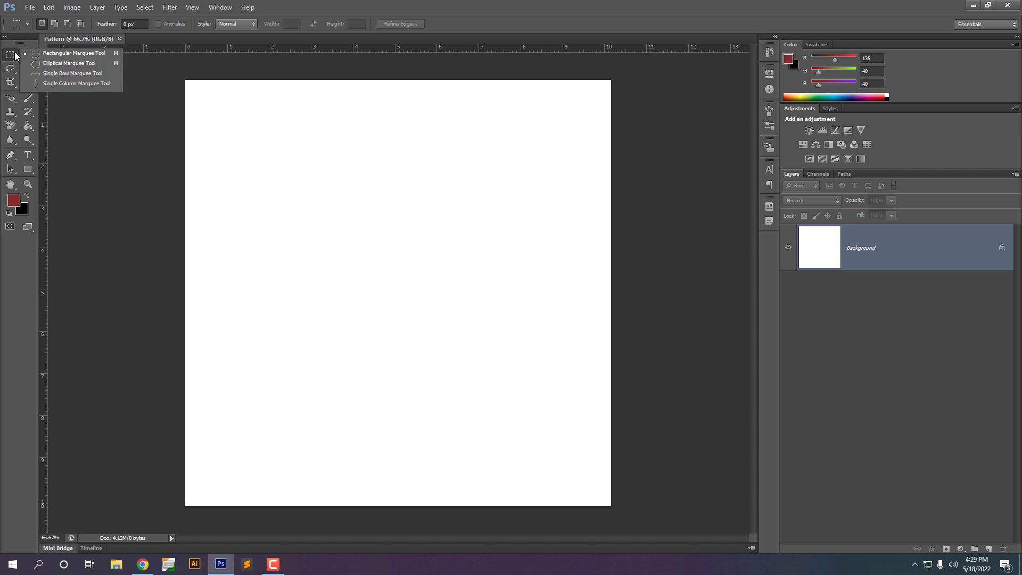
pyautogui.click(72, 55)
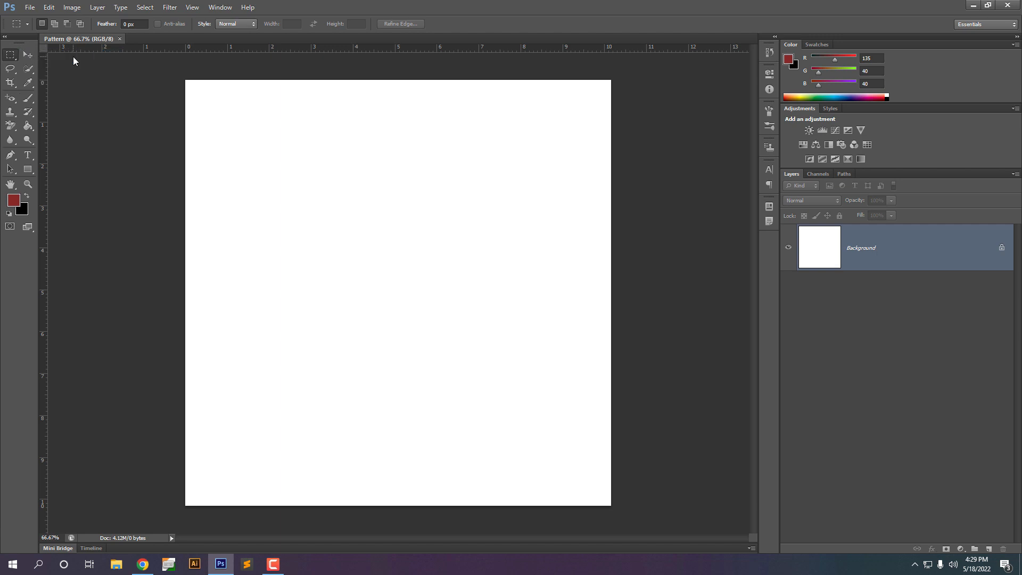
# - Set the foreground color to pure red, ff0000
pyautogui.click(14, 201)
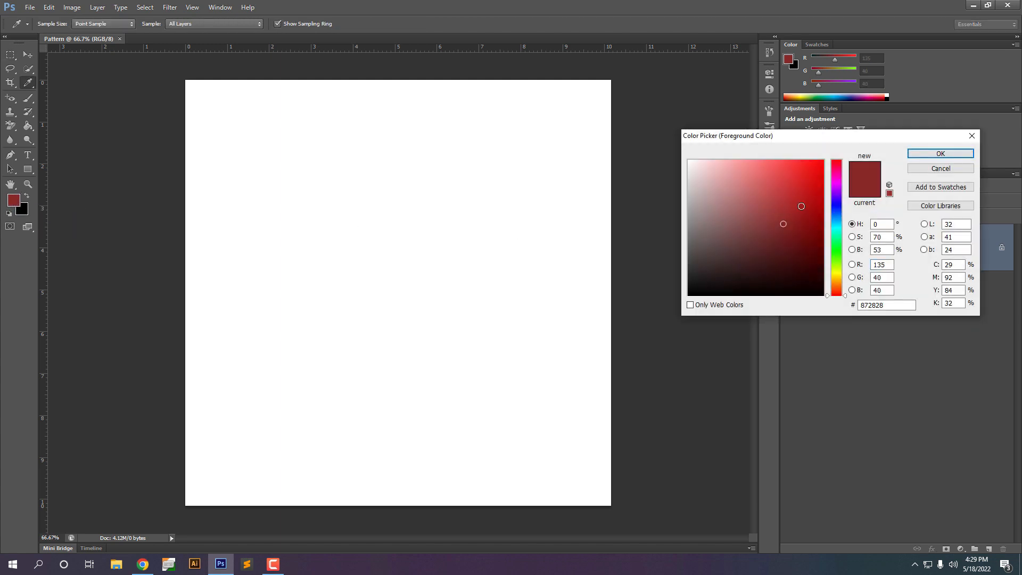
pyautogui.moveTo(801, 206); pyautogui.dragTo(824, 159)
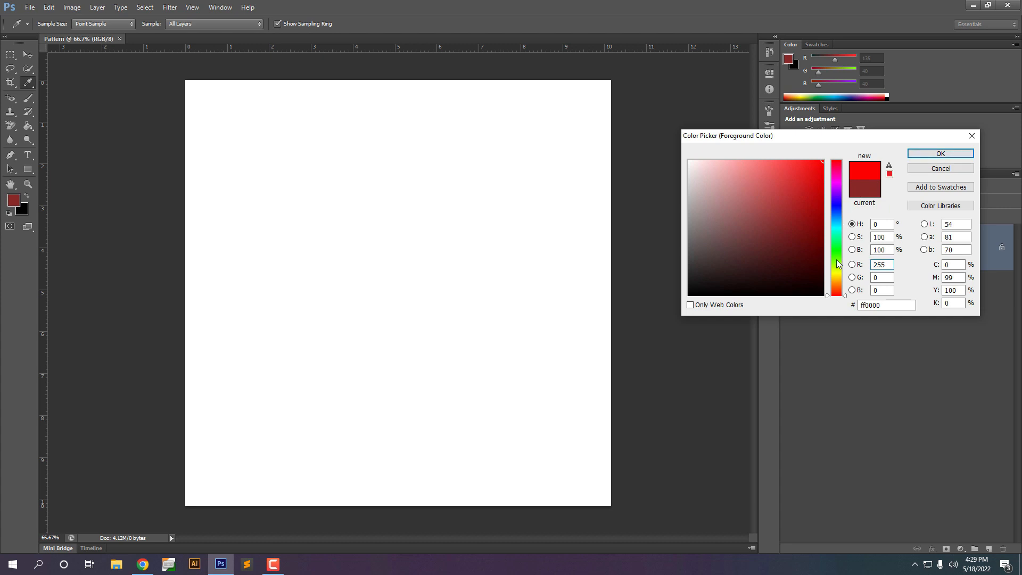
pyautogui.moveTo(845, 295); pyautogui.dragTo(839, 159)
pyautogui.click(940, 153)
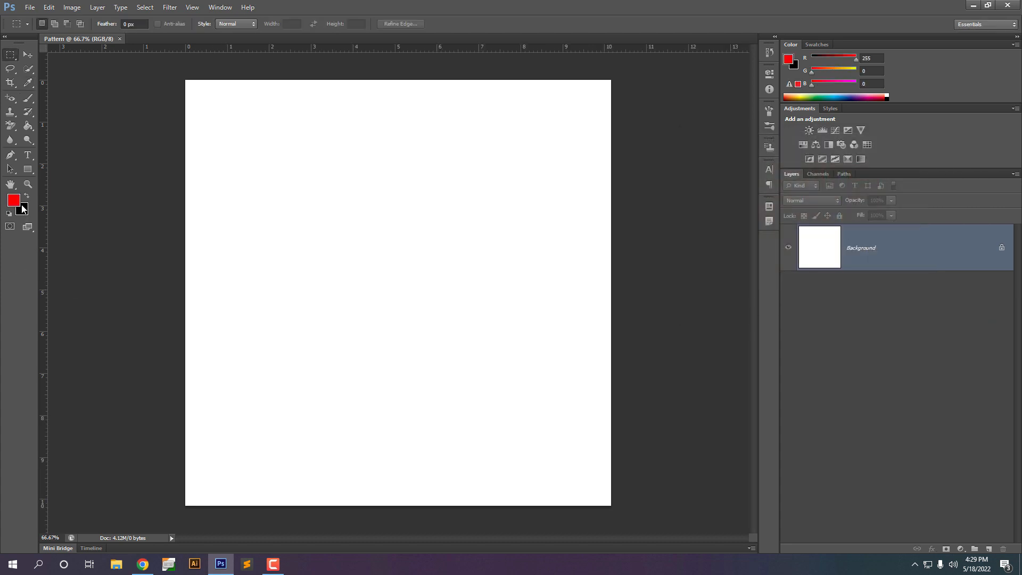
# - Set the background color to the orange-yellow ffba00
pyautogui.click(24, 211)
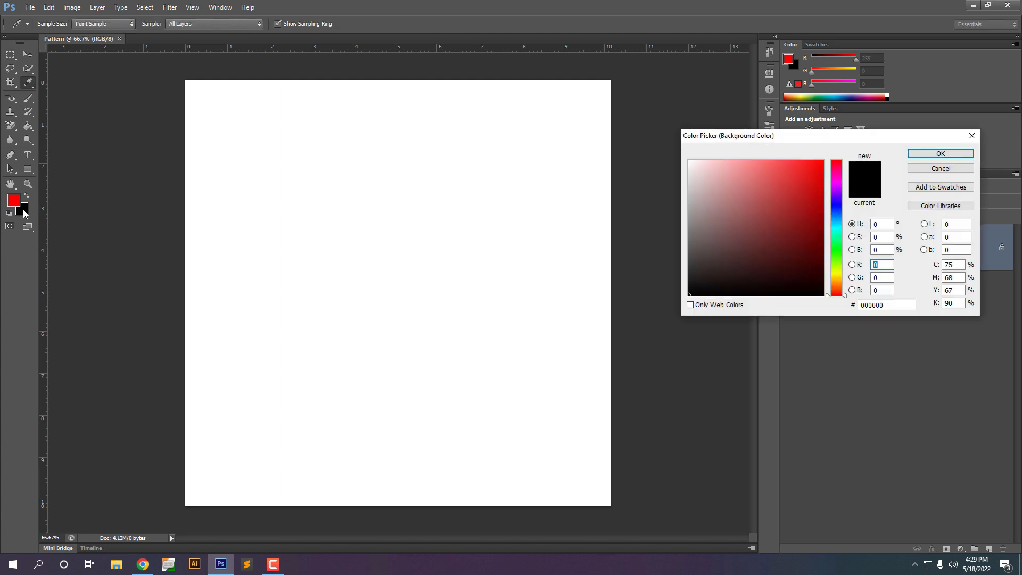
pyautogui.click(823, 161)
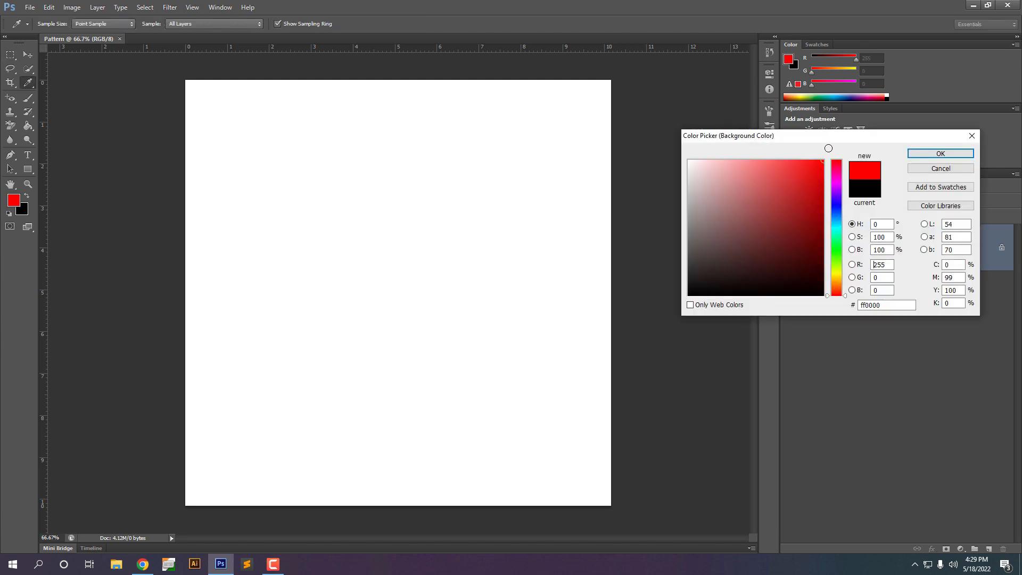
pyautogui.click(839, 186)
pyautogui.moveTo(840, 190); pyautogui.dragTo(840, 283)
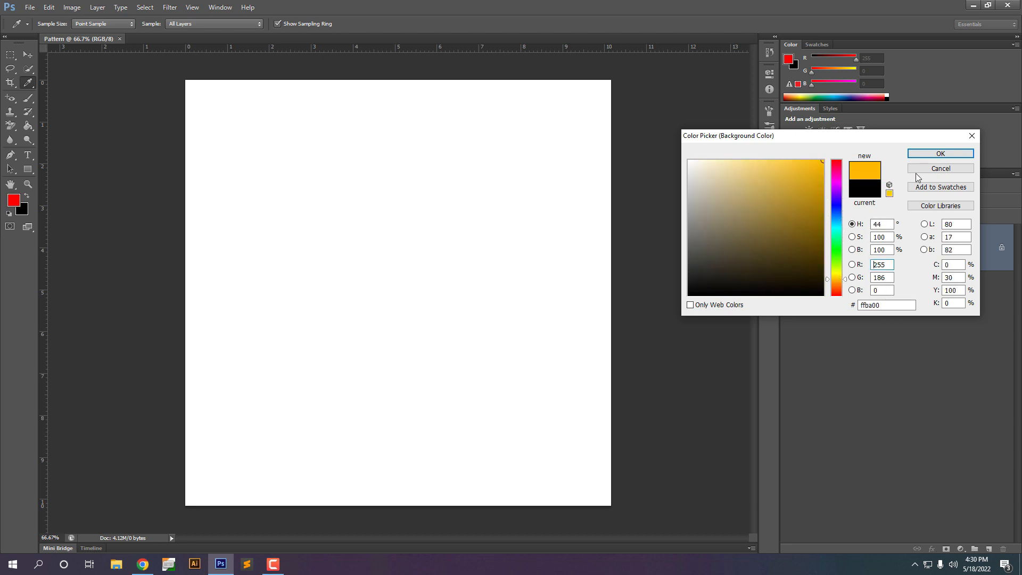
pyautogui.click(924, 154)
# - On a new layer, fill a full-height vertical strip about 0.9 cm wide near the canvas's left edge with the background color, then deselect
pyautogui.press('m')
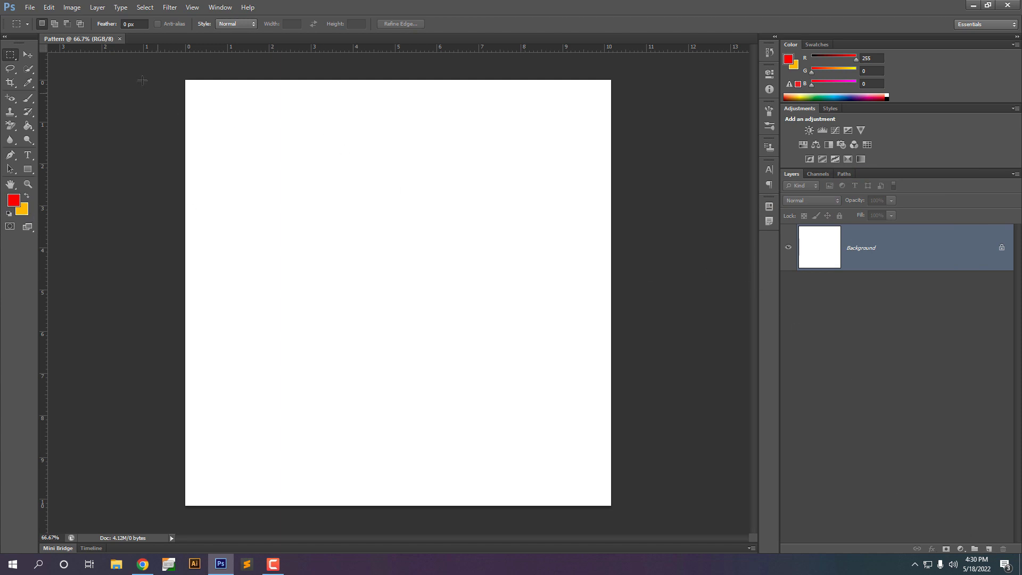
pyautogui.click(98, 8)
pyautogui.moveTo(183, 22)
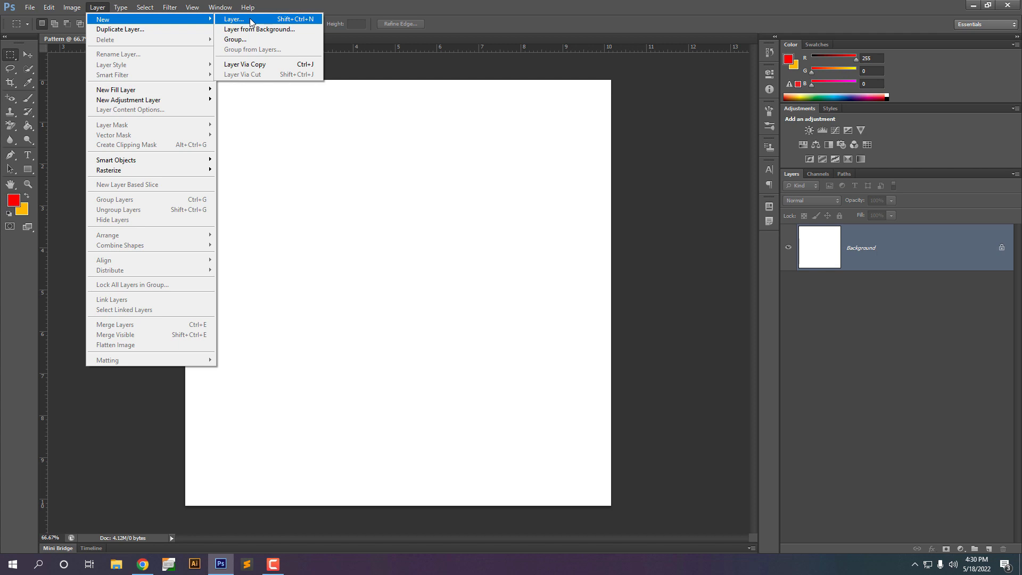
pyautogui.click(989, 547)
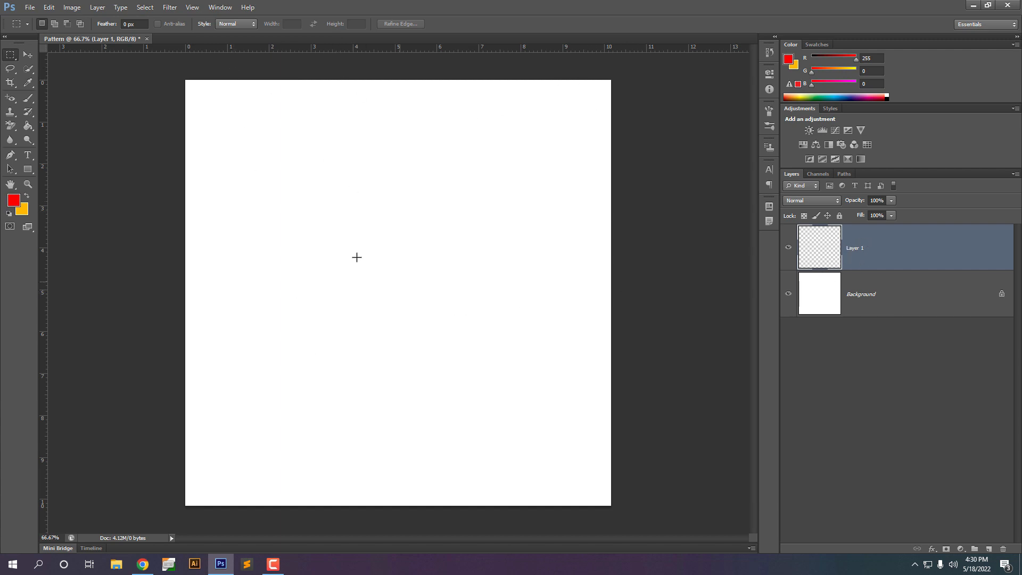
pyautogui.moveTo(215, 75); pyautogui.dragTo(250, 518)
pyautogui.hotkey('ctrl', 'BackSpace')
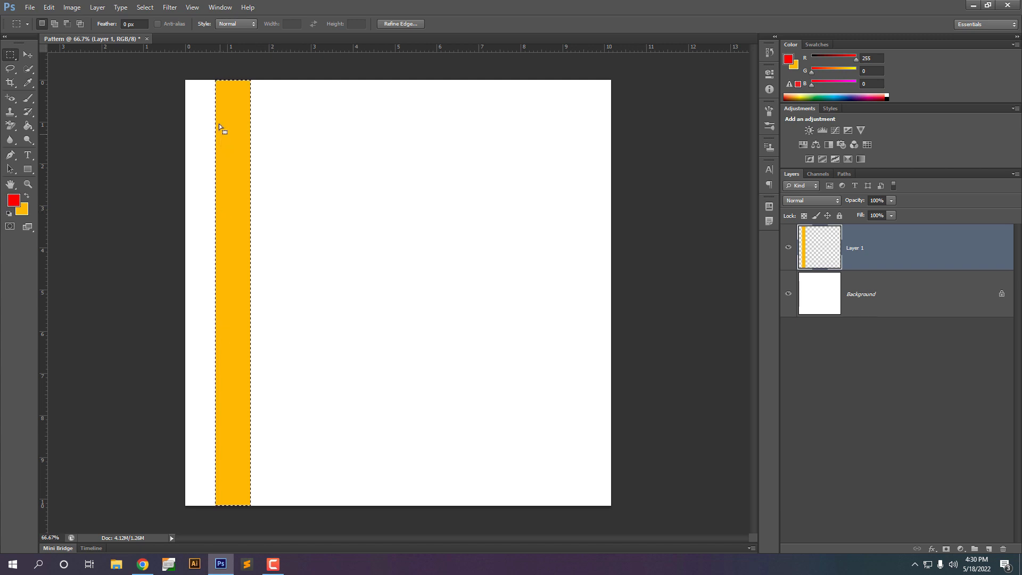
pyautogui.scroll(1, 208, 103)
pyautogui.scroll(5, 208, 104)
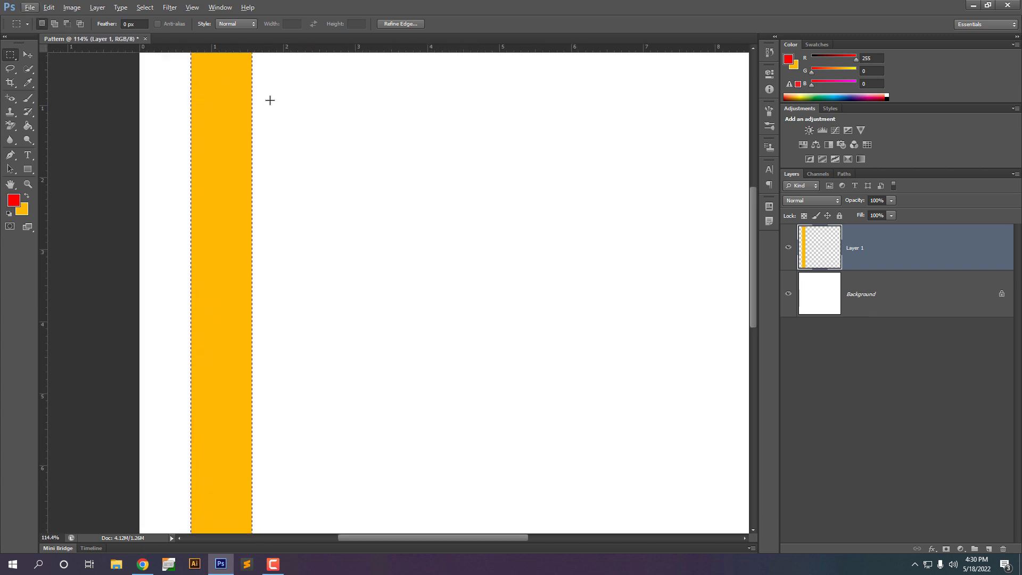
pyautogui.scroll(-3, 275, 124)
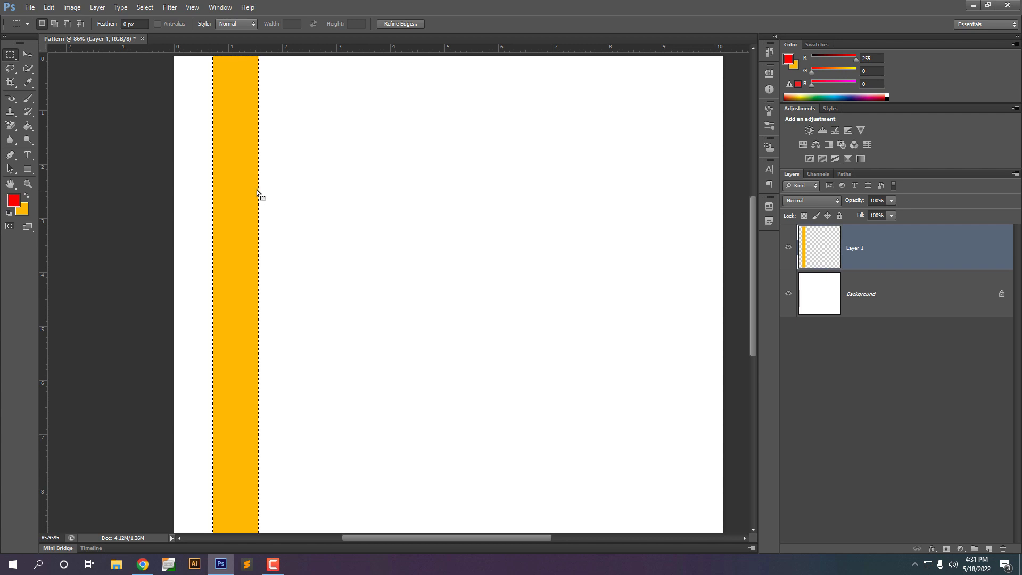
pyautogui.click(150, 8)
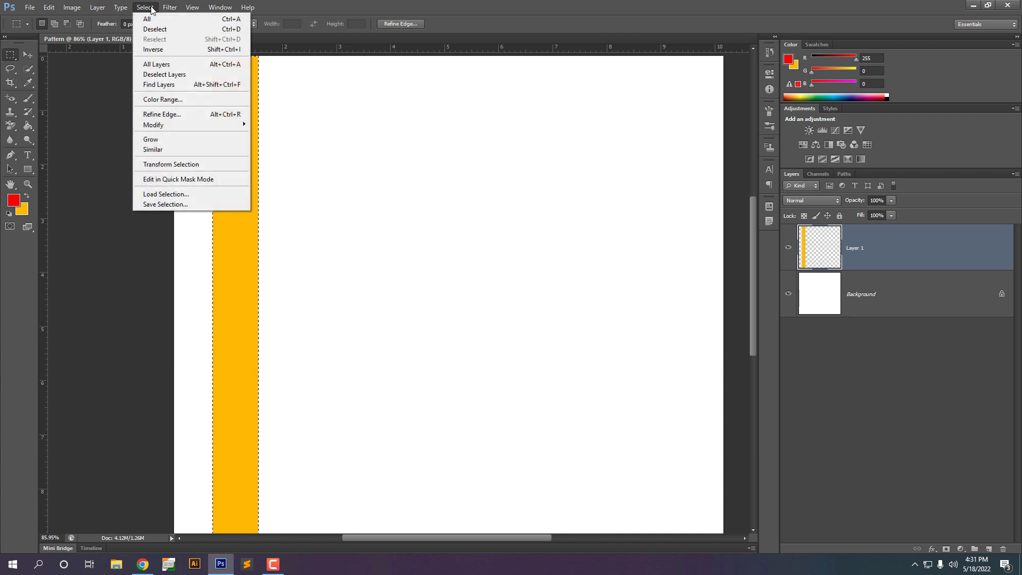
pyautogui.click(195, 32)
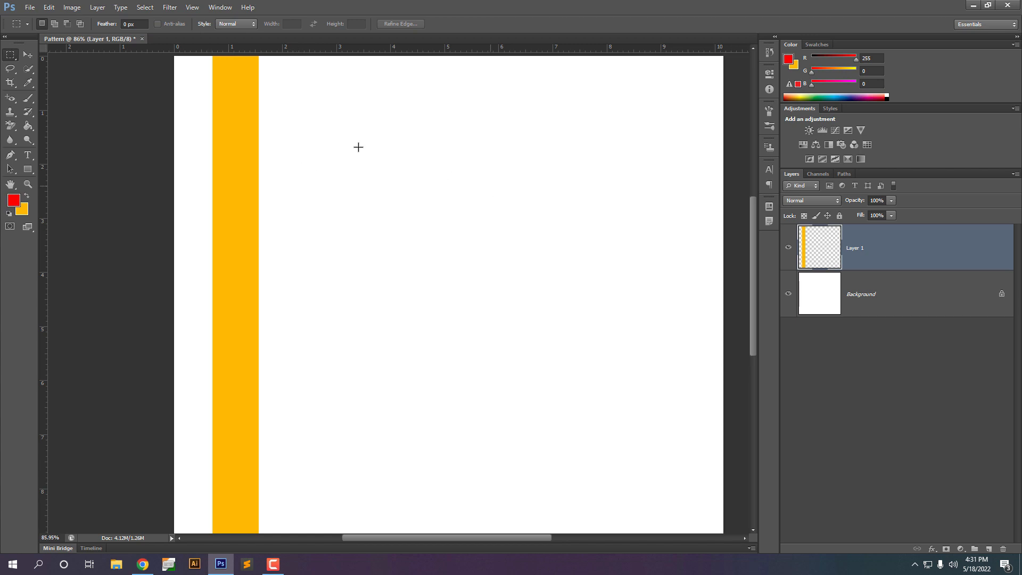
# - Add another layer with a second full-height stripe about 1 cm wide, starting about 2.4 cm across, filled with the background color, and deselect
pyautogui.keyDown('alt'); pyautogui.scroll(-2, 236, 222); pyautogui.keyUp('alt')
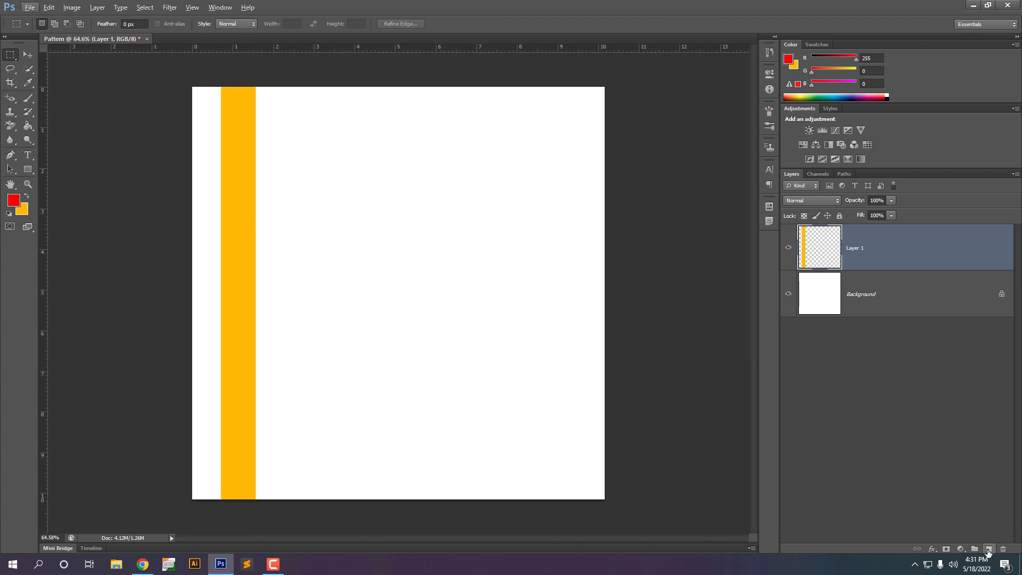
pyautogui.click(988, 549)
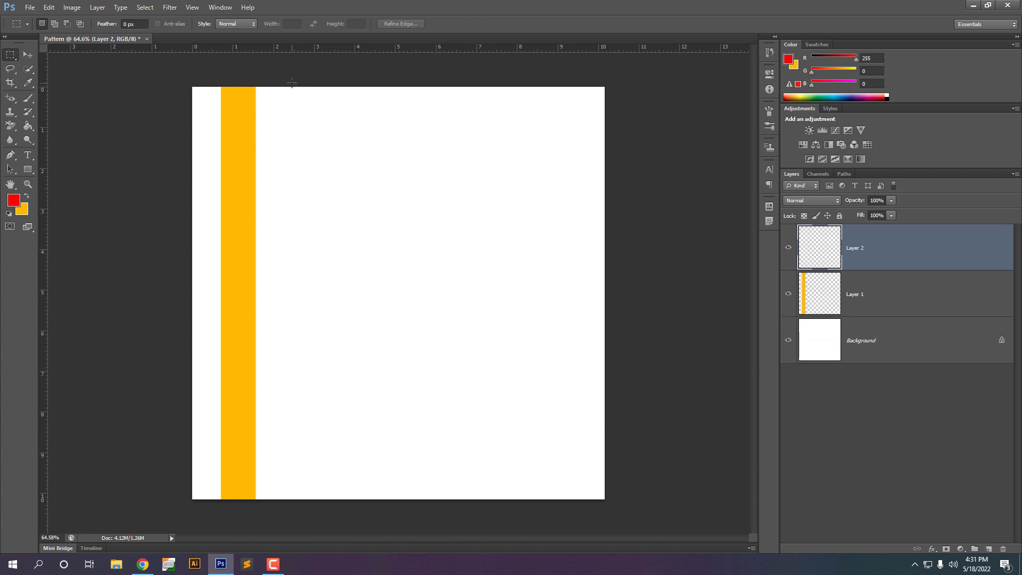
pyautogui.moveTo(291, 83); pyautogui.dragTo(331, 518)
pyautogui.hotkey('ctrl', 'BackSpace')
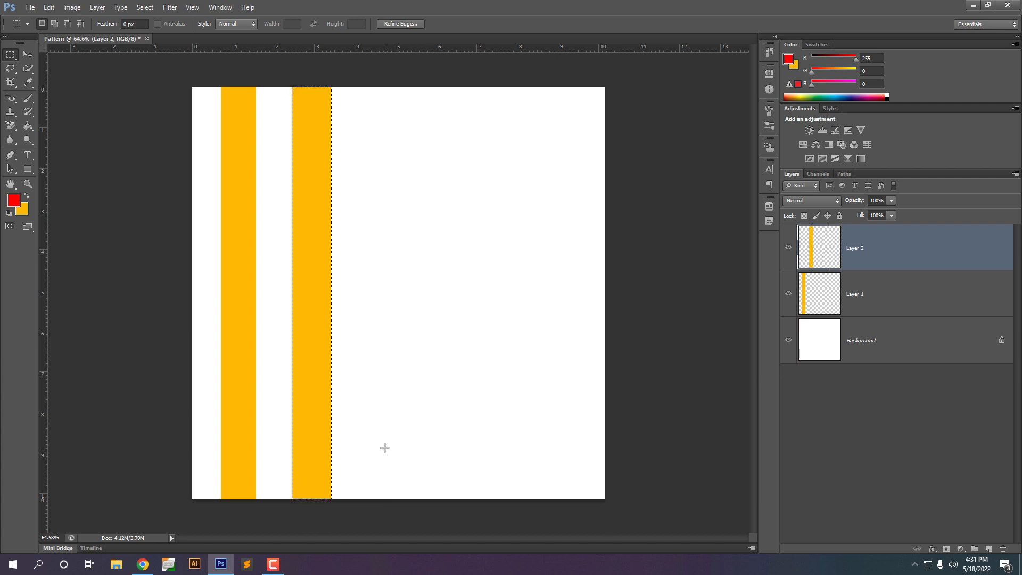
pyautogui.hotkey('ctrl', 'd')
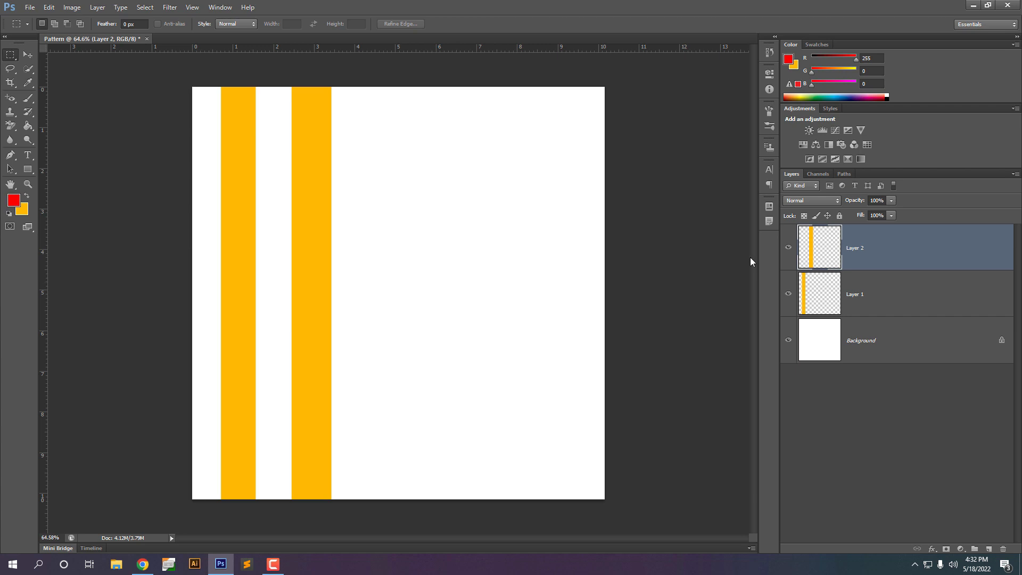
# - Add a third full-height stripe about 1.1 cm wide on its own layer, starting about 4.3 cm across, in the background color, and deselect
pyautogui.click(989, 548)
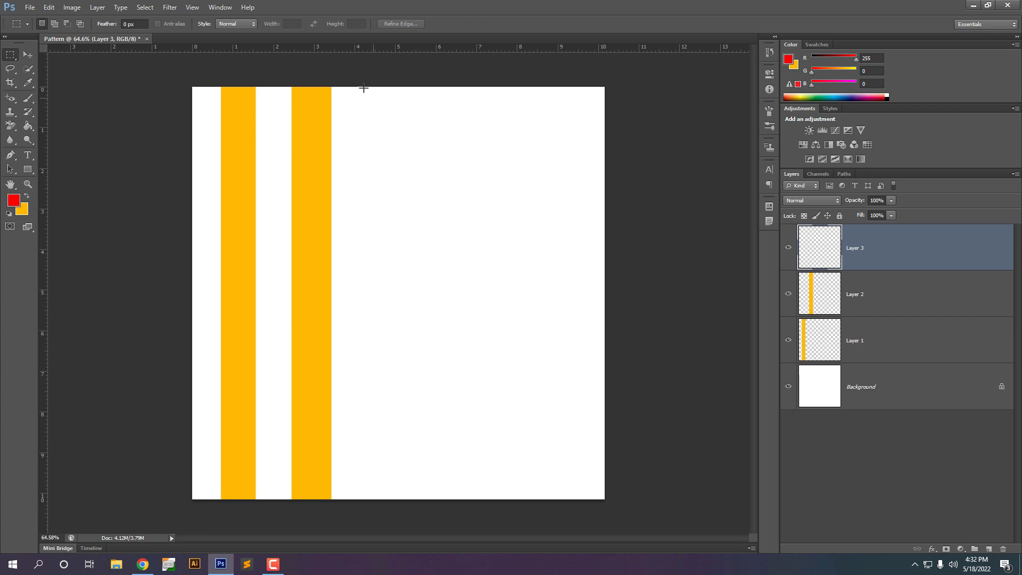
pyautogui.moveTo(367, 84); pyautogui.dragTo(411, 511)
pyautogui.hotkey('ctrl', 'BackSpace')
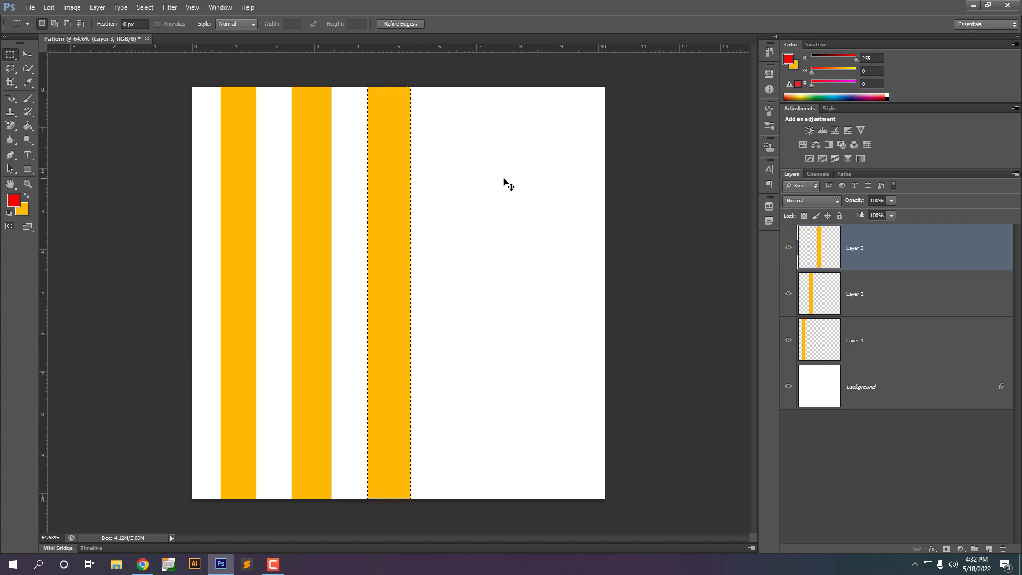
pyautogui.hotkey('ctrl', 'd')
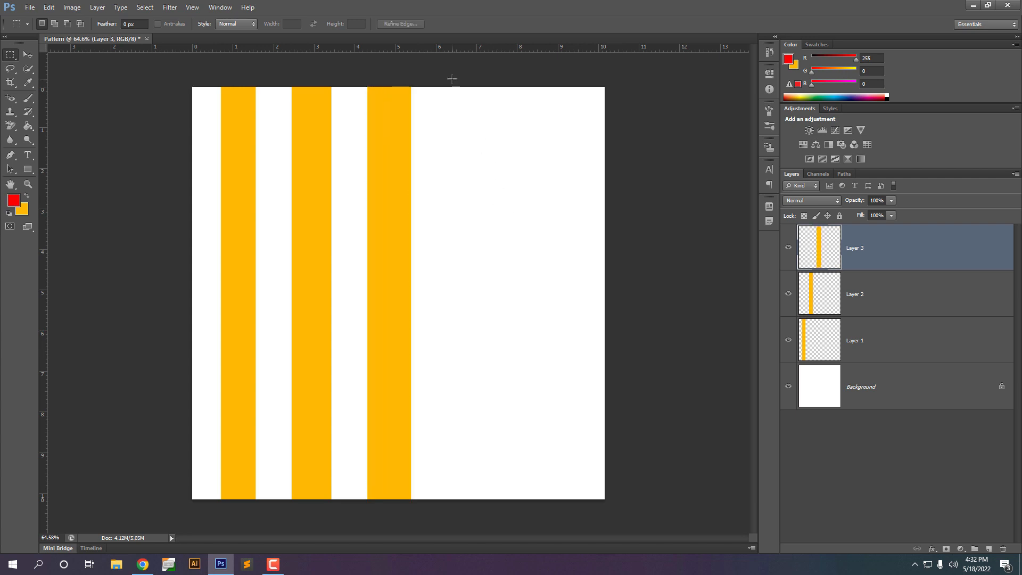
# - Add a fourth full-height stripe about 1.2 cm wide on its own layer, starting about 6.2 cm across, in the background color, and deselect
pyautogui.click(989, 549)
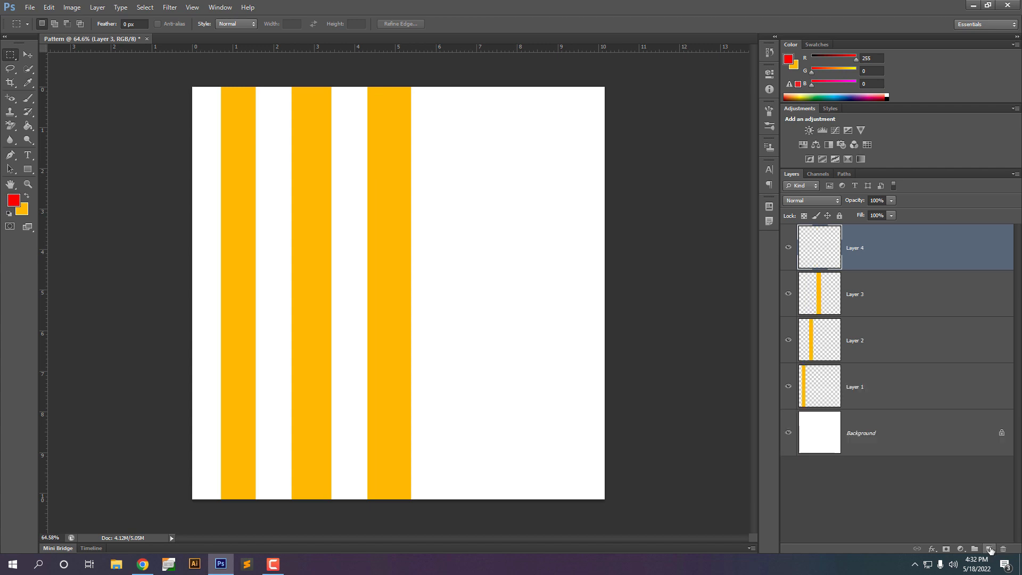
pyautogui.moveTo(446, 87); pyautogui.dragTo(494, 500)
pyautogui.hotkey('ctrl', 'BackSpace')
pyautogui.hotkey('ctrl', 'd')
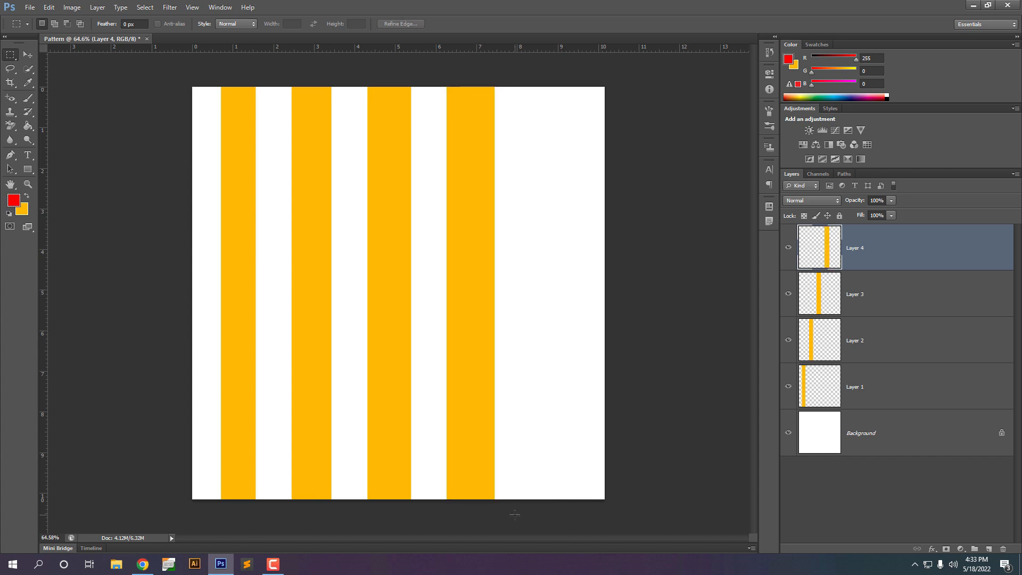
# - Add a fifth full-height stripe about 1.1 cm wide on its own layer, starting about 8.4 cm across, in the background color, and deselect
pyautogui.moveTo(522, 79); pyautogui.dragTo(566, 439)
pyautogui.hotkey('ctrl', 'd')
pyautogui.click(988, 549)
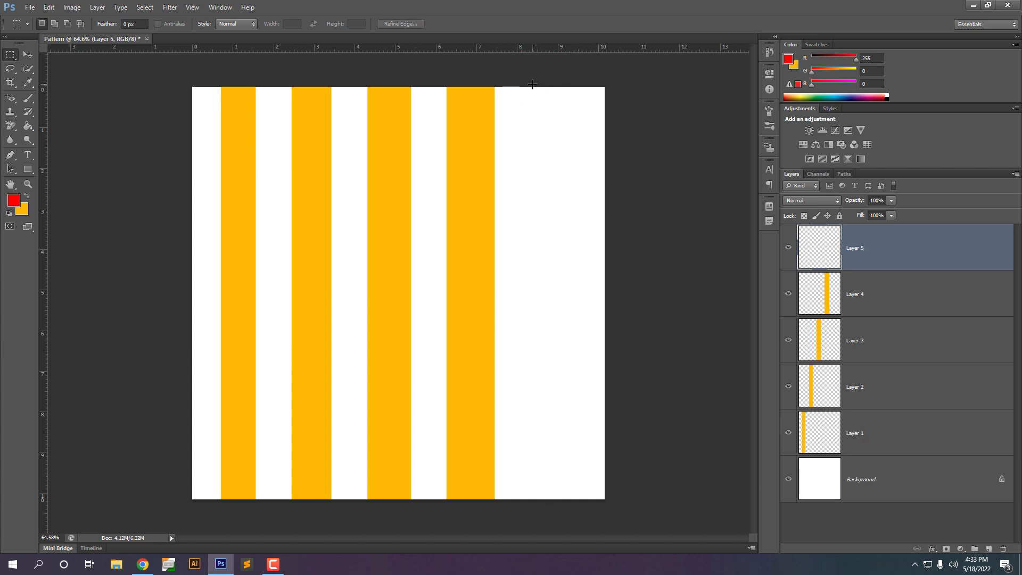
pyautogui.moveTo(531, 85); pyautogui.dragTo(578, 505)
pyautogui.hotkey('ctrl', 'BackSpace')
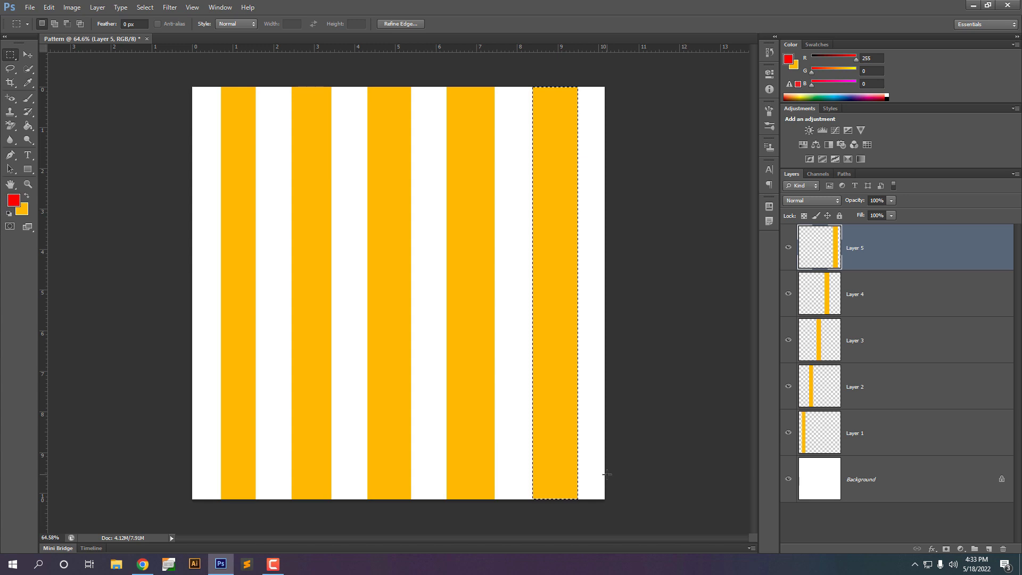
pyautogui.hotkey('ctrl', 'd')
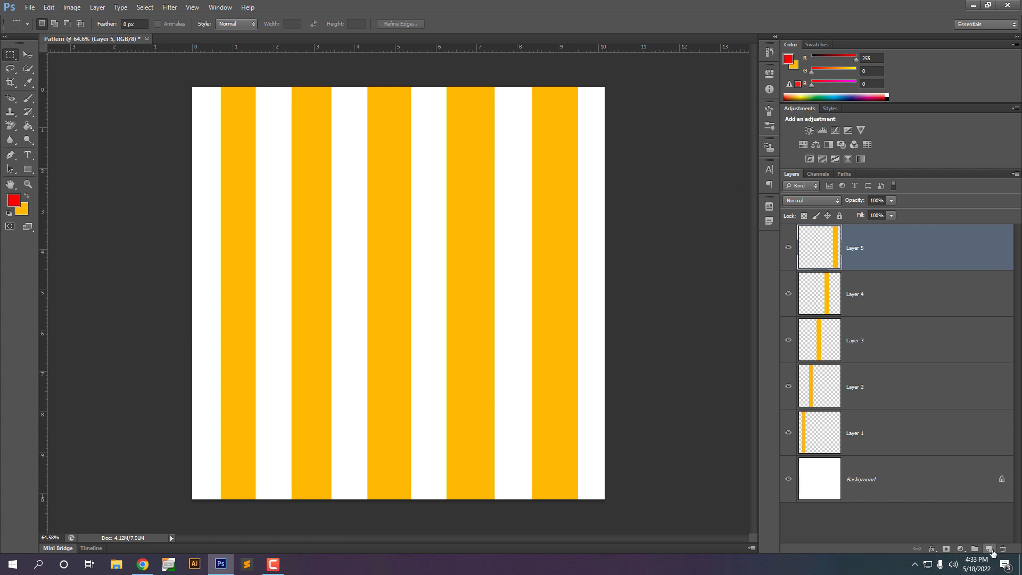
# - On a new layer, fill a full-width horizontal band about 1 cm tall, starting about 0.7 cm down, with the red foreground color, then deselect
pyautogui.click(989, 549)
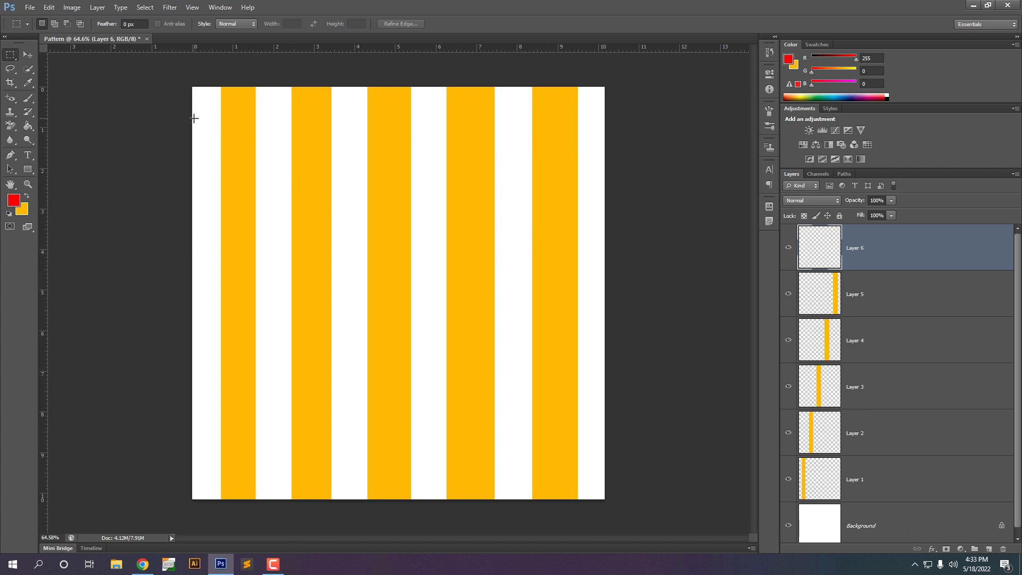
pyautogui.moveTo(191, 117); pyautogui.dragTo(612, 157)
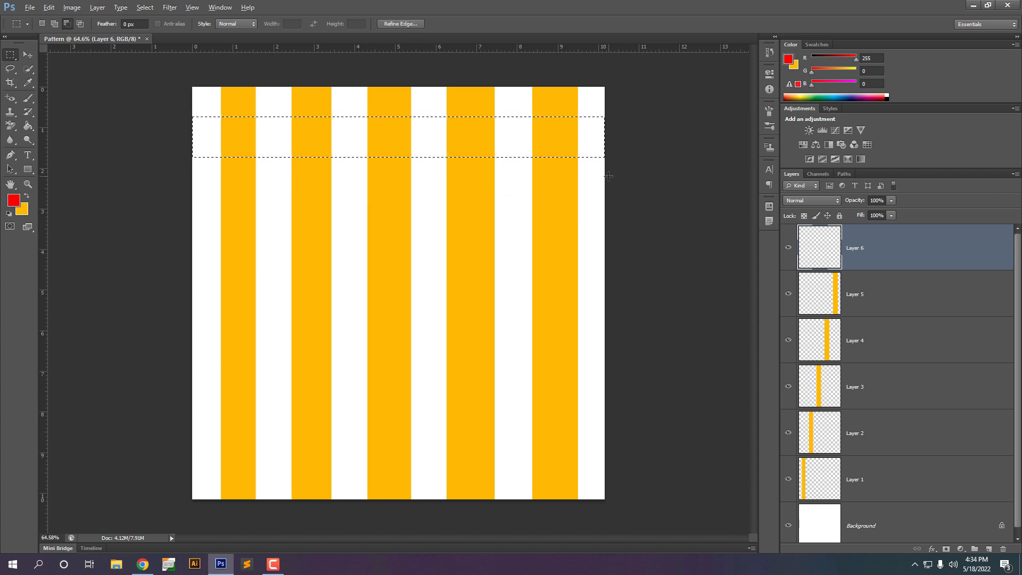
pyautogui.hotkey('alt', 'BackSpace')
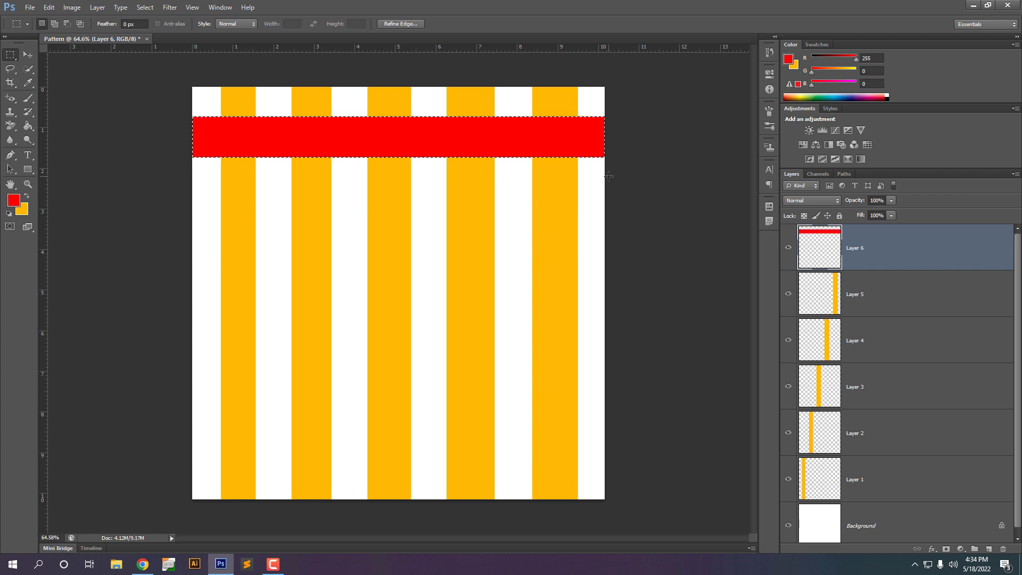
pyautogui.hotkey('ctrl', 'd')
# - Add a second full-width red band about 1.1 cm tall on its own layer, starting about 2.8 cm down, and deselect
pyautogui.click(988, 549)
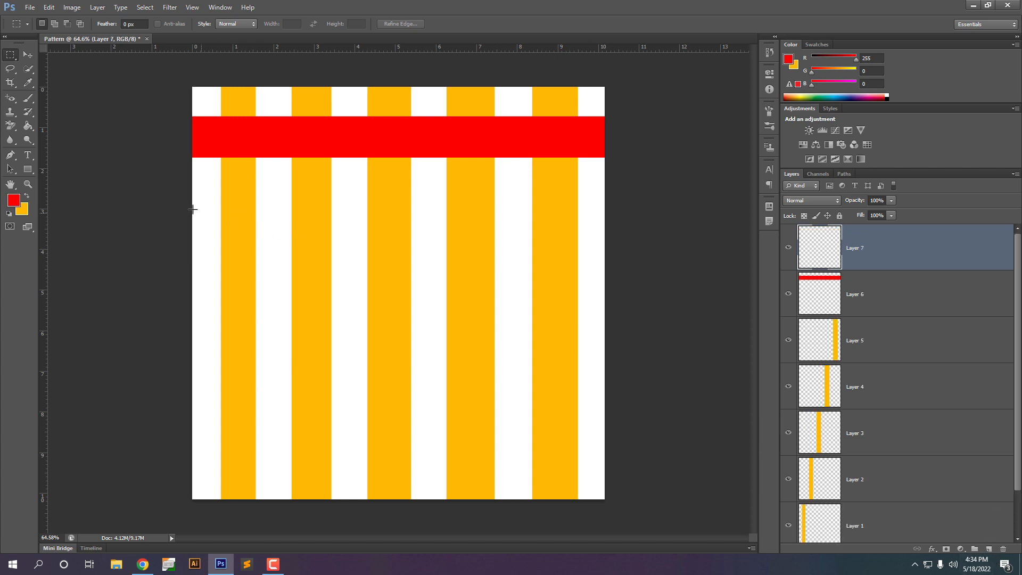
pyautogui.moveTo(191, 201); pyautogui.dragTo(611, 245)
pyautogui.hotkey('alt', 'BackSpace')
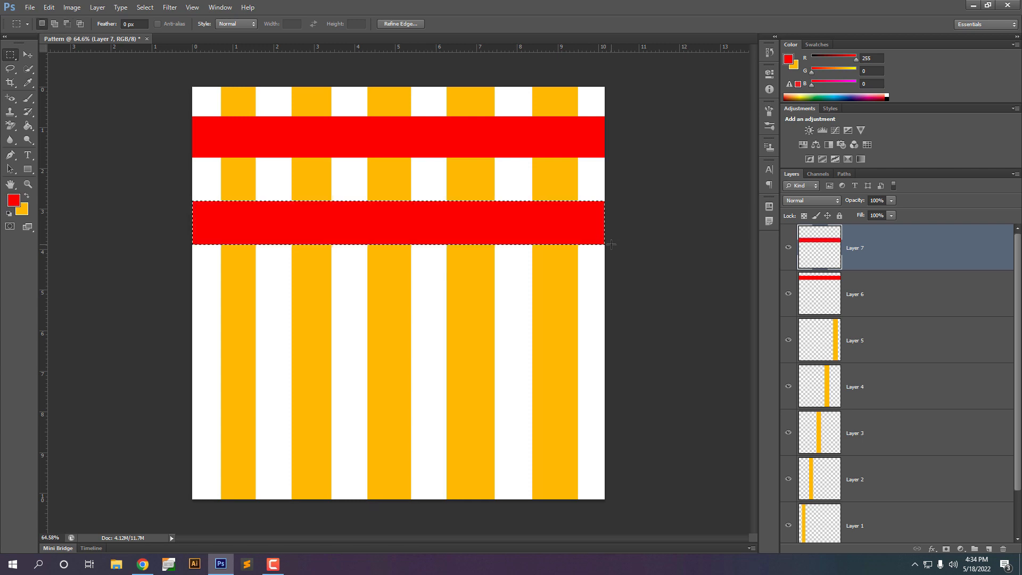
pyautogui.hotkey('ctrl', 'd')
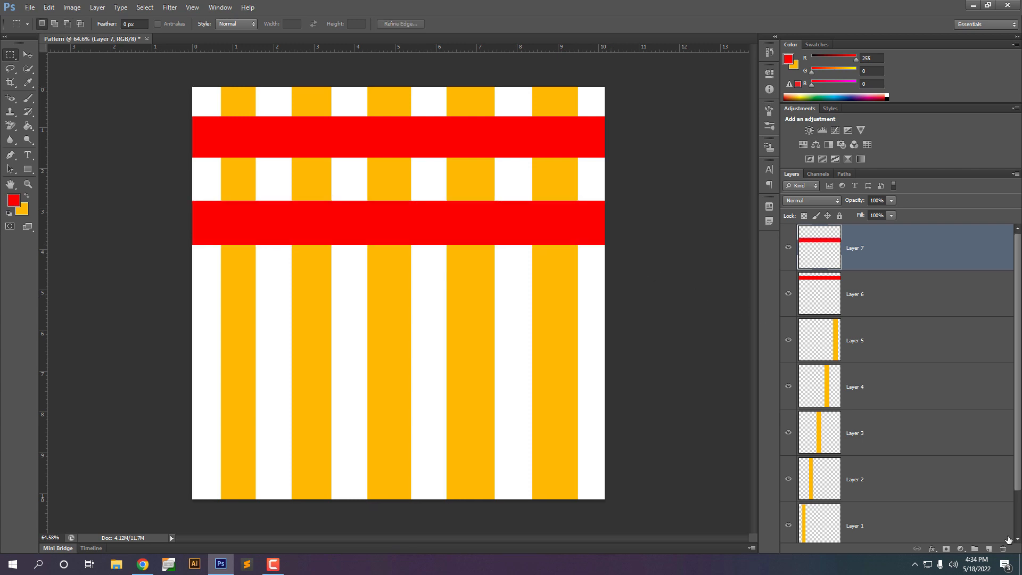
# - Add a third full-width red band about 1.1 cm tall on its own layer, starting about 4.9 cm down, and deselect
pyautogui.click(989, 548)
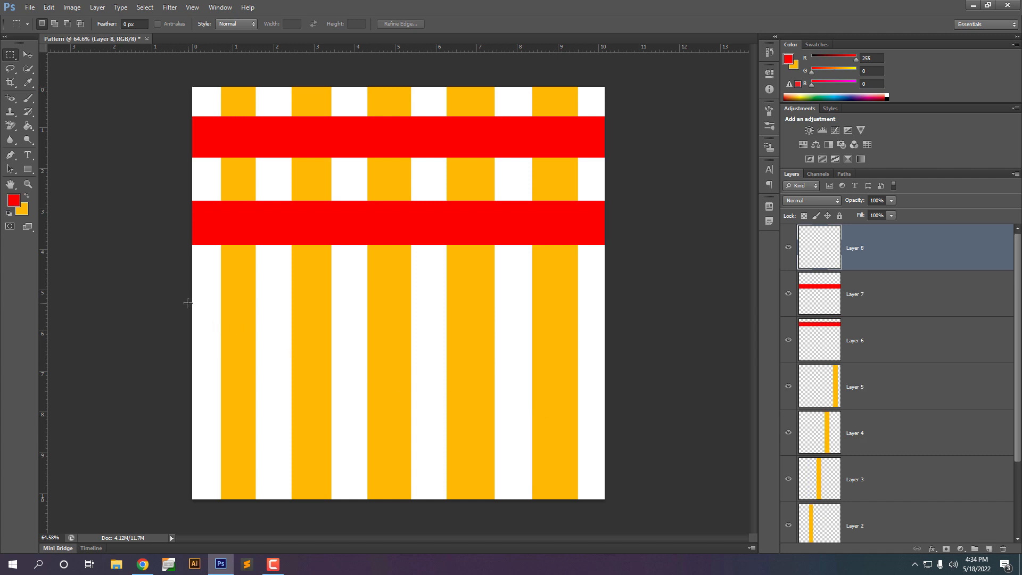
pyautogui.moveTo(187, 303); pyautogui.dragTo(495, 342)
pyautogui.moveTo(190, 285); pyautogui.dragTo(616, 330)
pyautogui.hotkey('alt', 'BackSpace')
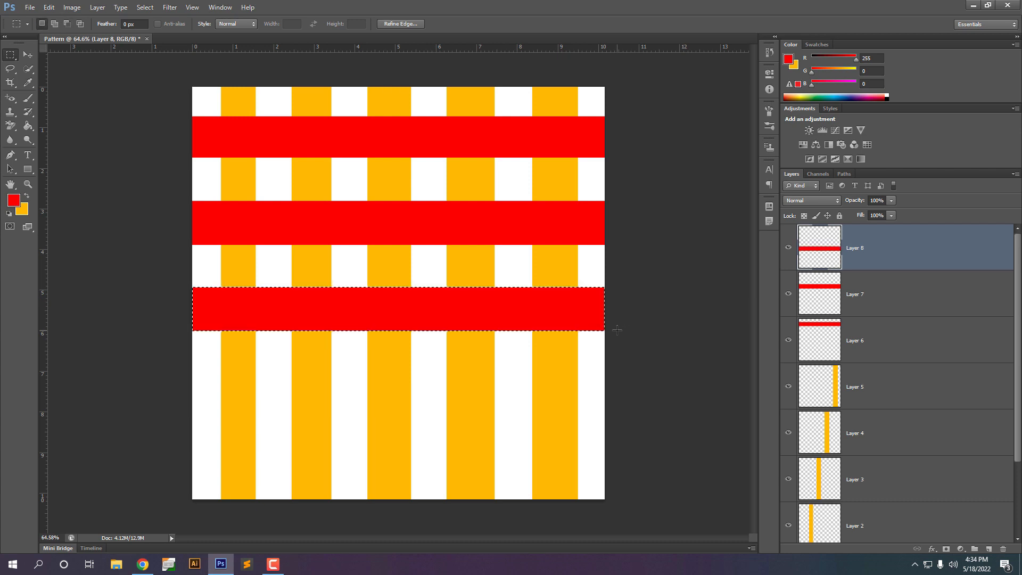
pyautogui.hotkey('ctrl', 'd')
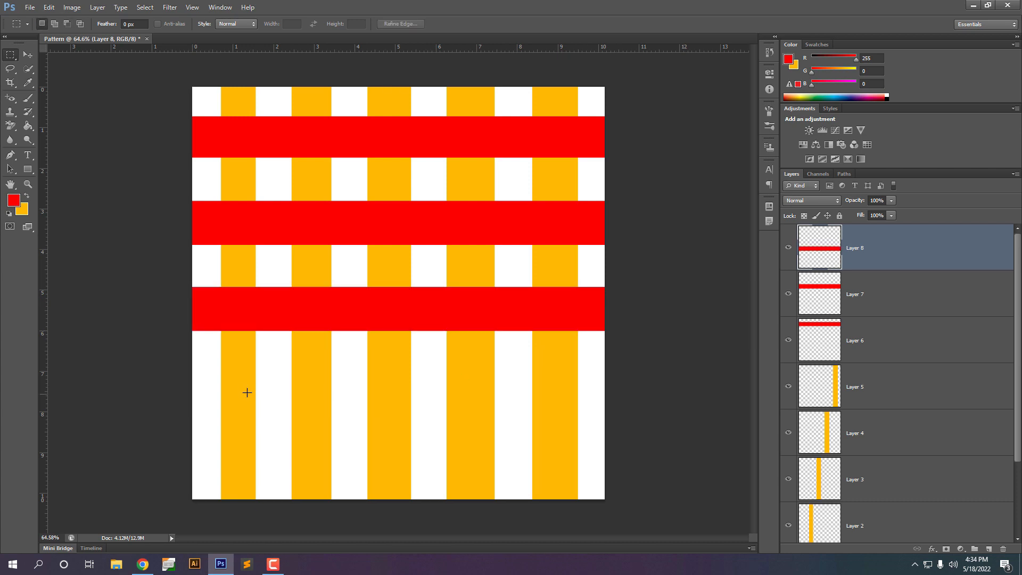
# - Add a fourth full-width red band about 1.1 cm tall on its own layer, starting about 7 cm down, and deselect
pyautogui.moveTo(192, 372); pyautogui.dragTo(608, 417)
pyautogui.click(989, 549)
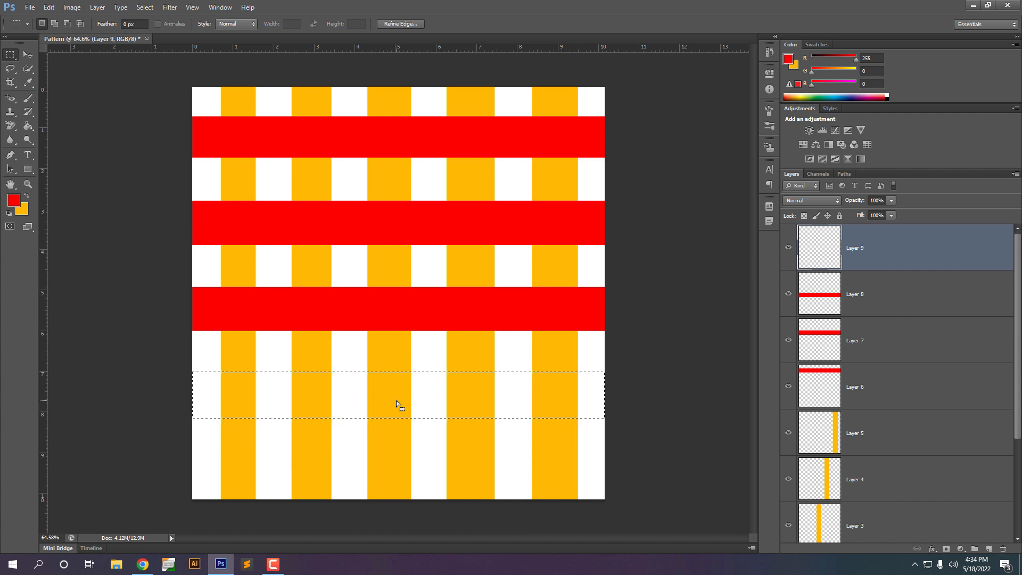
pyautogui.hotkey('alt', 'BackSpace')
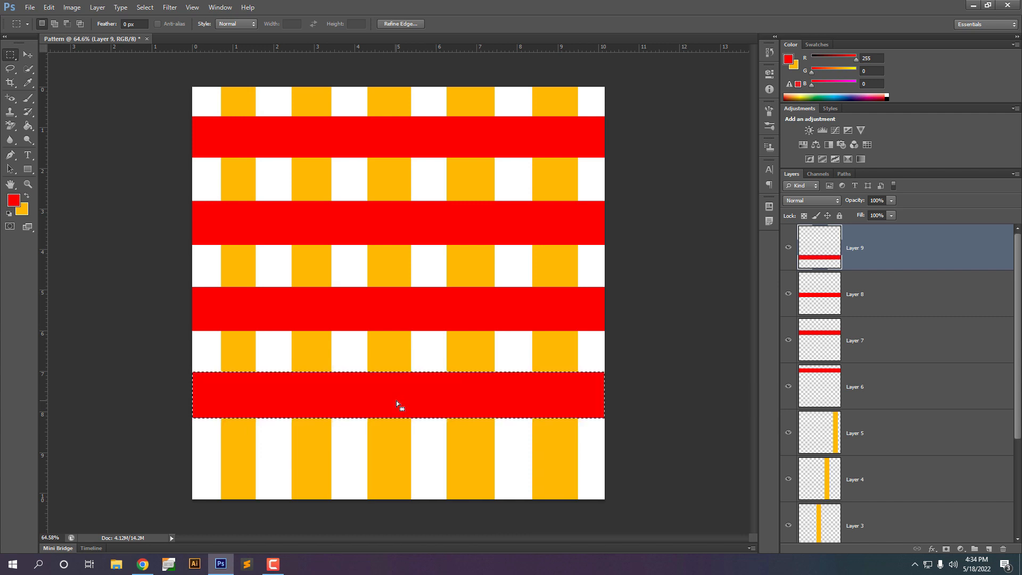
pyautogui.hotkey('ctrl', 'd')
# - Add a fifth full-width red band about 0.9 cm tall on its own layer, starting about 8.9 cm down, and deselect
pyautogui.moveTo(191, 449); pyautogui.dragTo(610, 487)
pyautogui.click(989, 549)
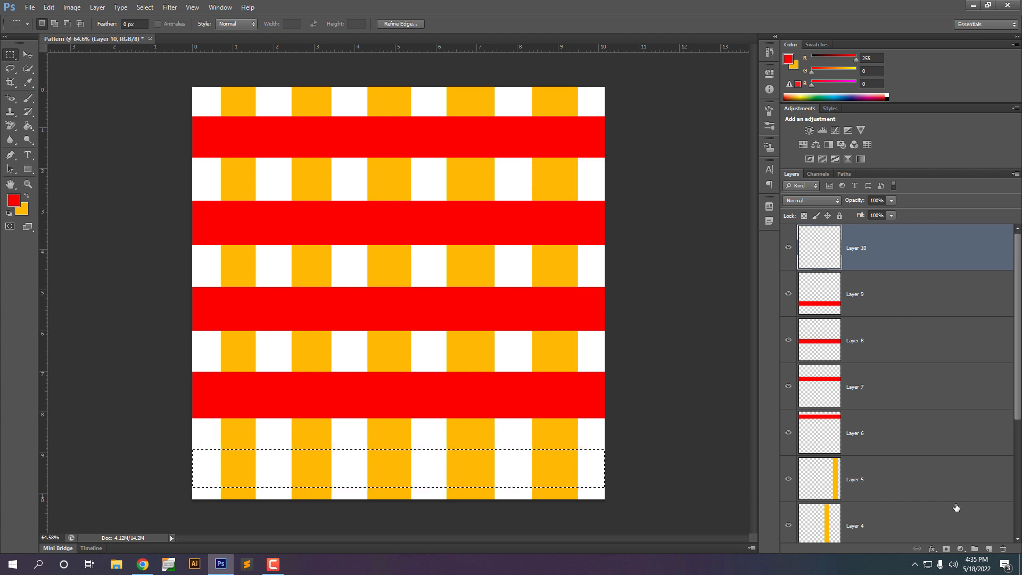
pyautogui.hotkey('alt', 'BackSpace')
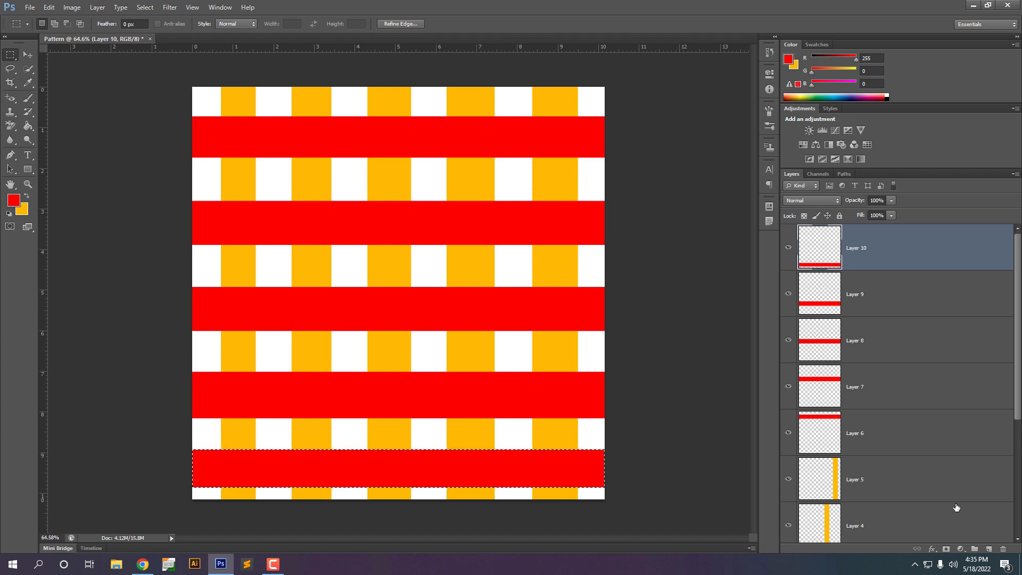
pyautogui.hotkey('ctrl', 'd')
pyautogui.scroll(-3, 406, 305)
pyautogui.scroll(1, 406, 306)
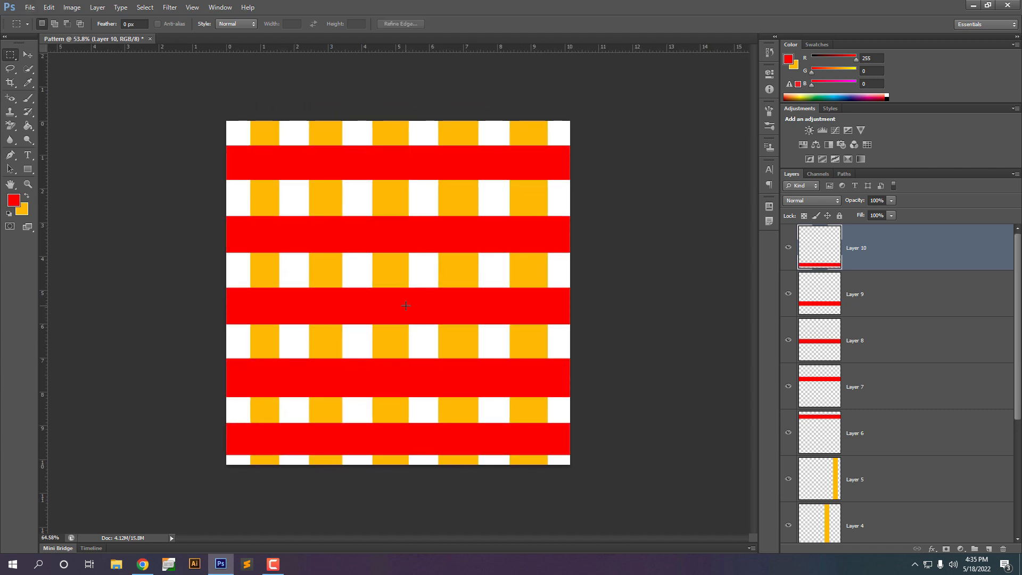
pyautogui.scroll(1, 406, 306)
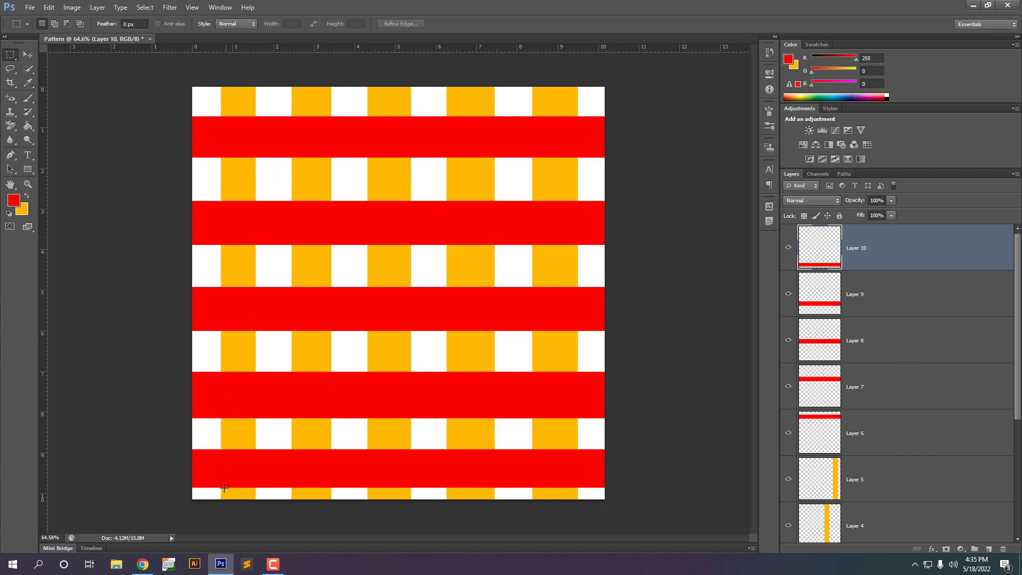
# - Move the second red band up about 0.3 cm and the third red band up about 0.4 cm
pyautogui.click(28, 54)
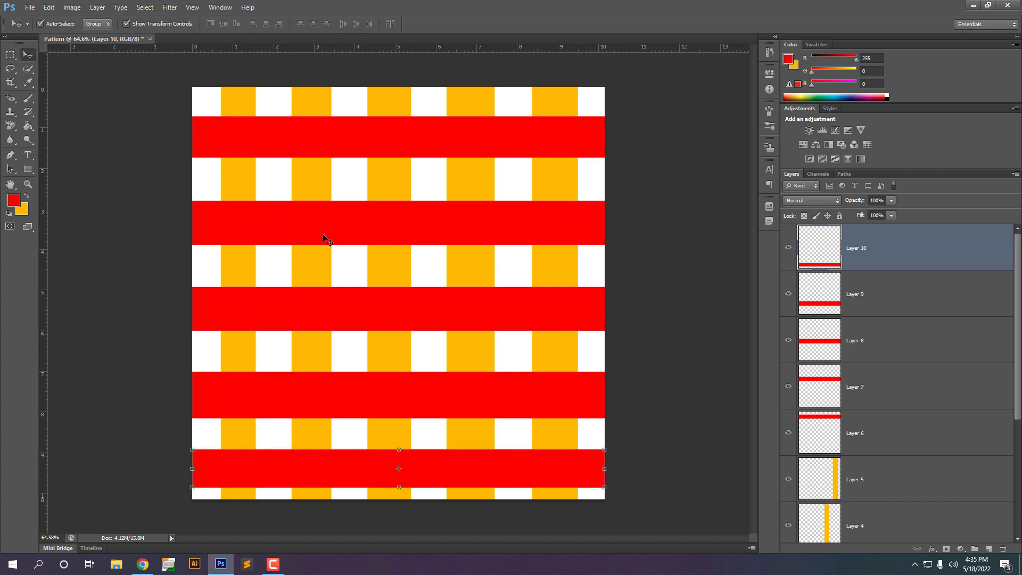
pyautogui.moveTo(323, 236); pyautogui.dragTo(294, 213)
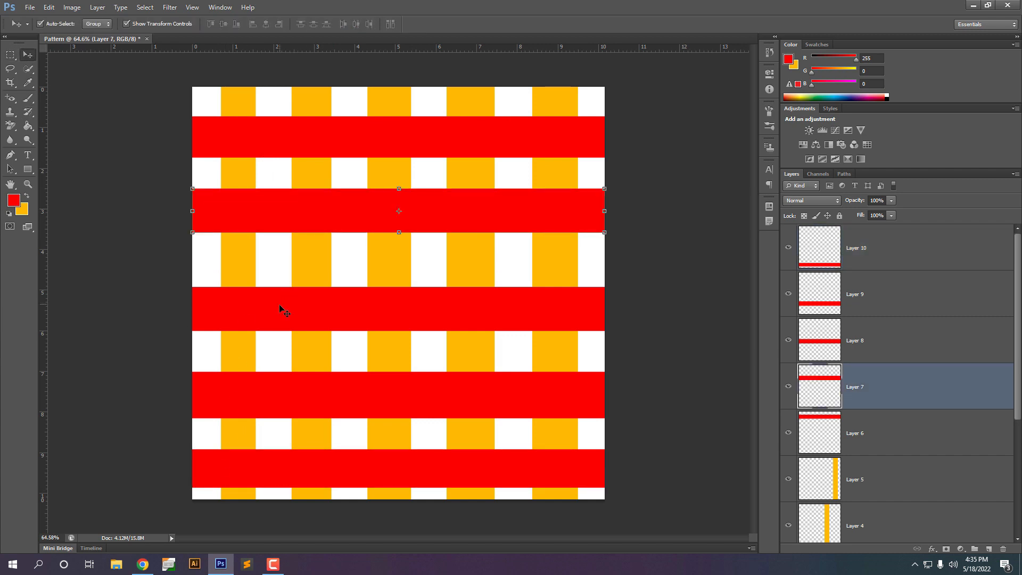
pyautogui.moveTo(280, 309)
pyautogui.mouseDown()
pyautogui.moveTo(279, 280)
pyautogui.moveTo(278, 290)
pyautogui.mouseUp()
pyautogui.moveTo(279, 395); pyautogui.dragTo(277, 382)
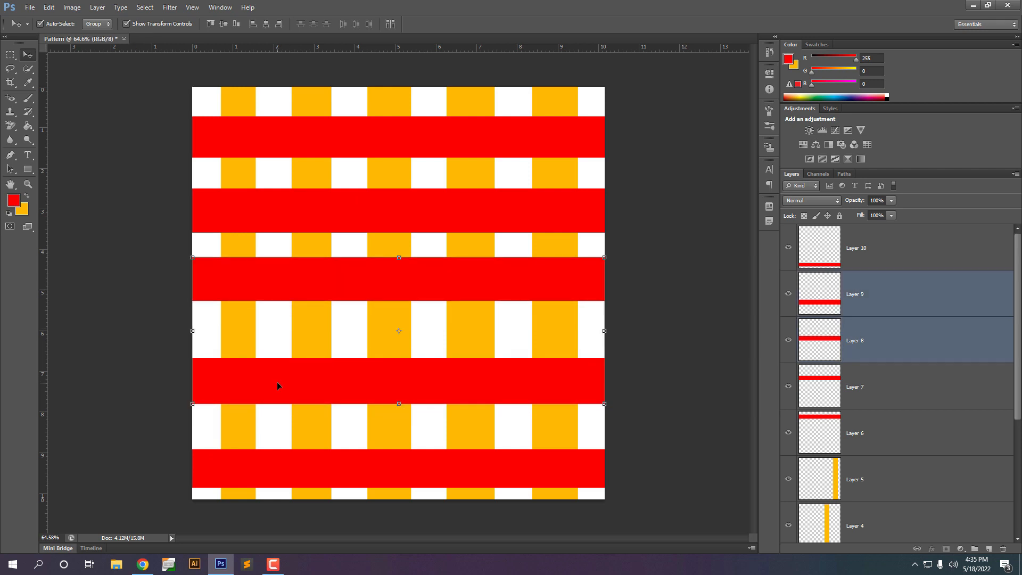
pyautogui.hotkey('ctrl', 'z')
pyautogui.click(914, 349)
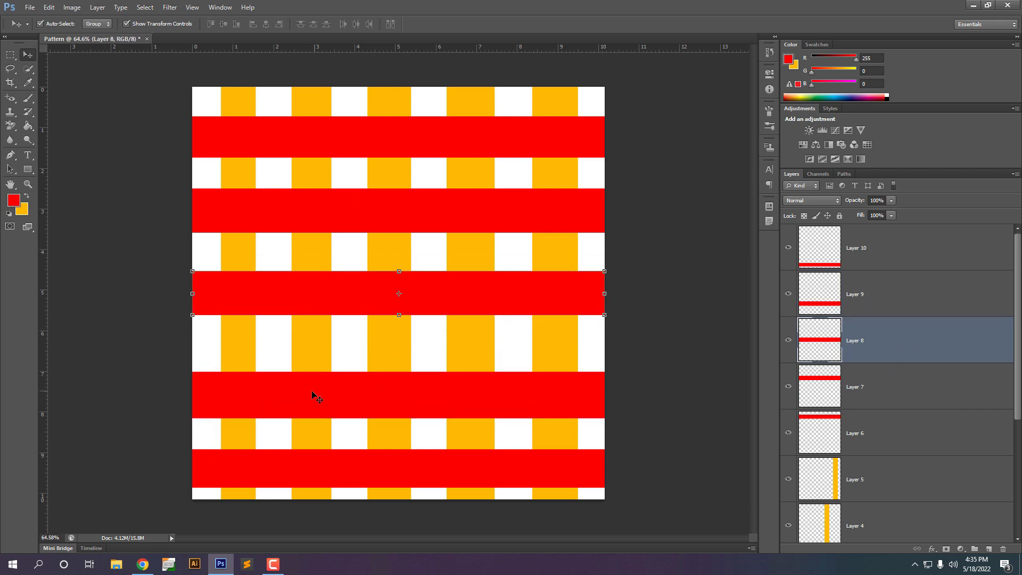
# - Move the fourth red band up about 0.5 cm and the fifth up about 0.3 cm to even out the spacing, then deselect the layers
pyautogui.click(352, 398)
pyautogui.moveTo(355, 393); pyautogui.dragTo(356, 379)
pyautogui.click(350, 464)
pyautogui.moveTo(349, 468); pyautogui.dragTo(349, 454)
pyautogui.click(347, 381)
pyautogui.moveTo(347, 381); pyautogui.dragTo(356, 382)
pyautogui.click(647, 367)
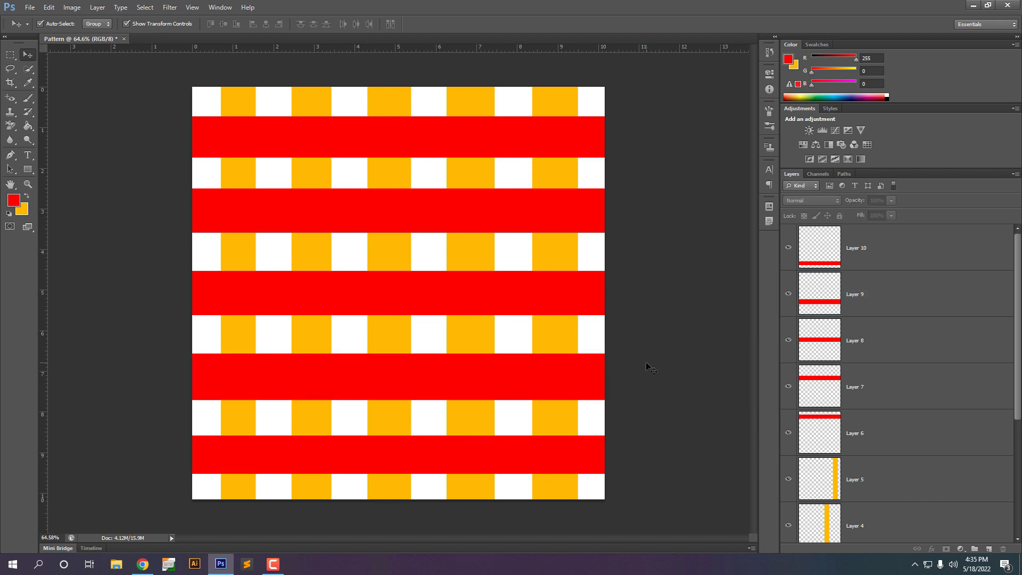
# - Load the second vertical stripe's outline as a selection, delete that area from the uppermost red band's layer, and deselect
pyautogui.scroll(-3, 380, 335)
pyautogui.scroll(2, 298, 154)
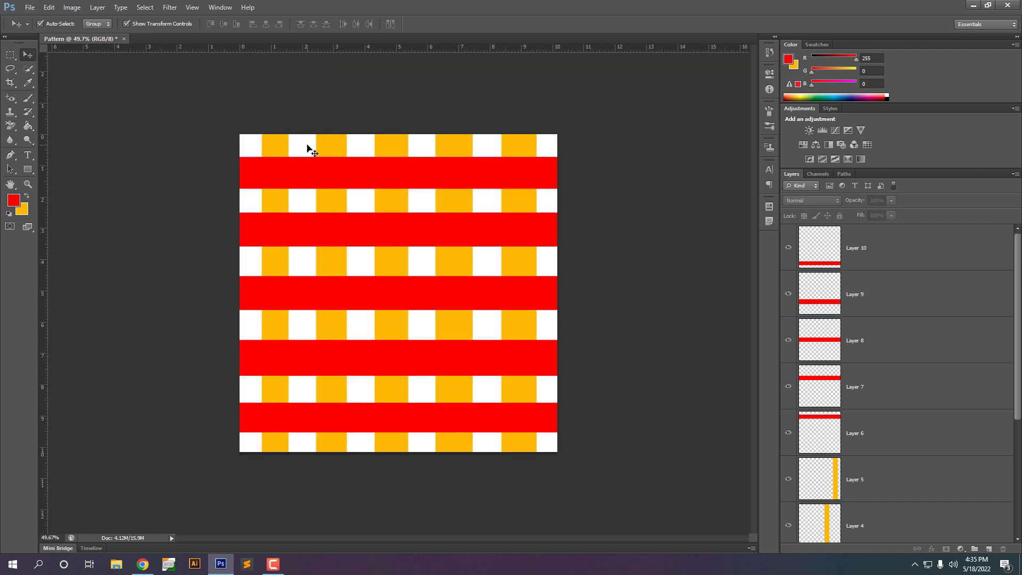
pyautogui.scroll(2, 292, 308)
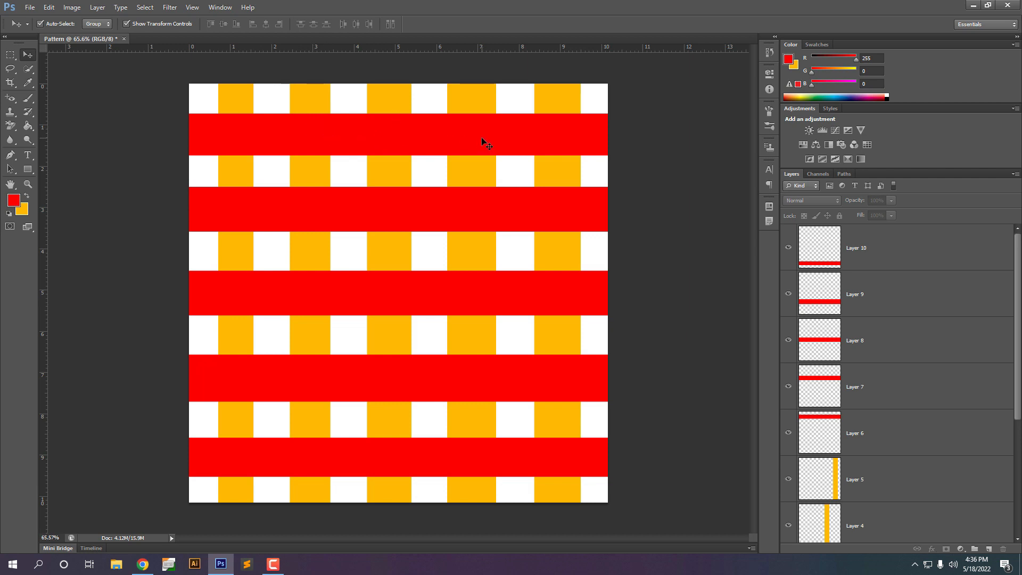
pyautogui.keyDown('alt'); pyautogui.scroll(2, 215, 98); pyautogui.keyUp('alt')
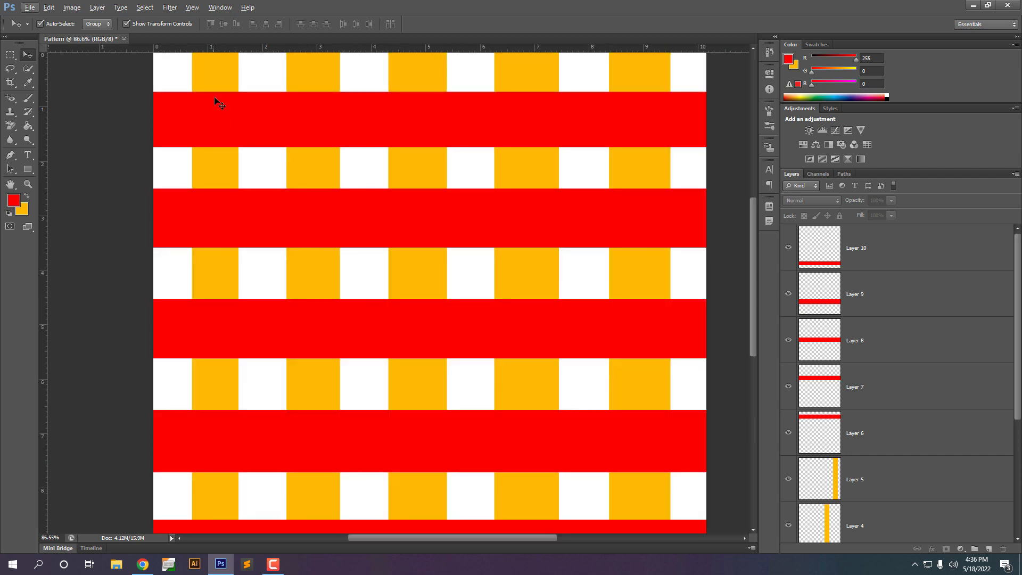
pyautogui.scroll(2, 304, 179)
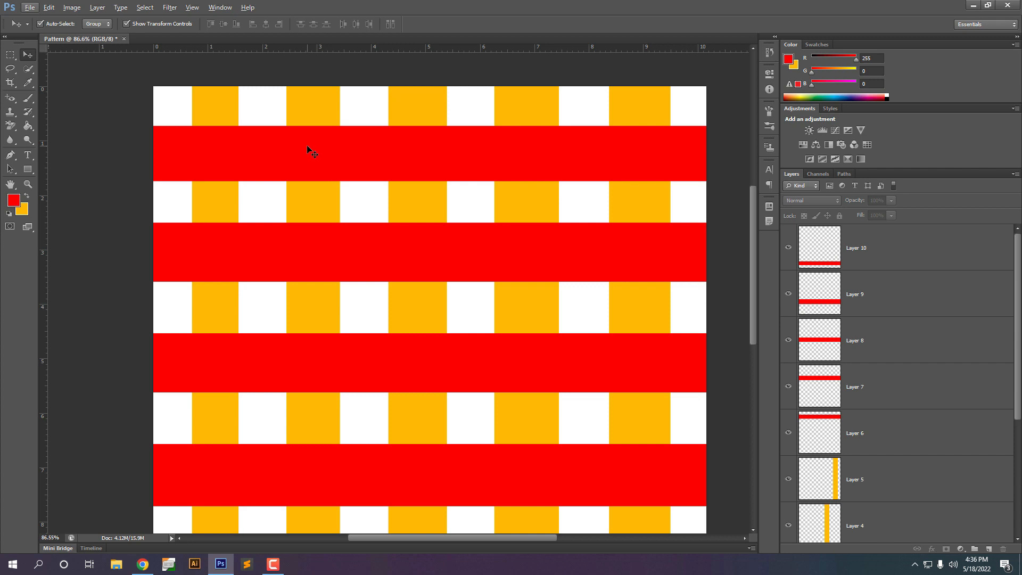
pyautogui.click(312, 102)
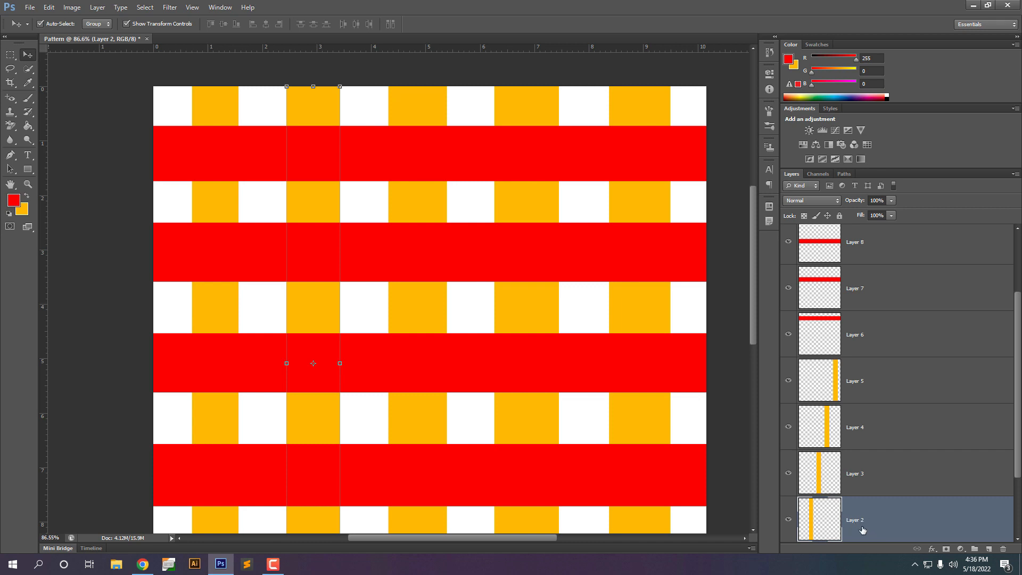
pyautogui.scroll(-1, 864, 523)
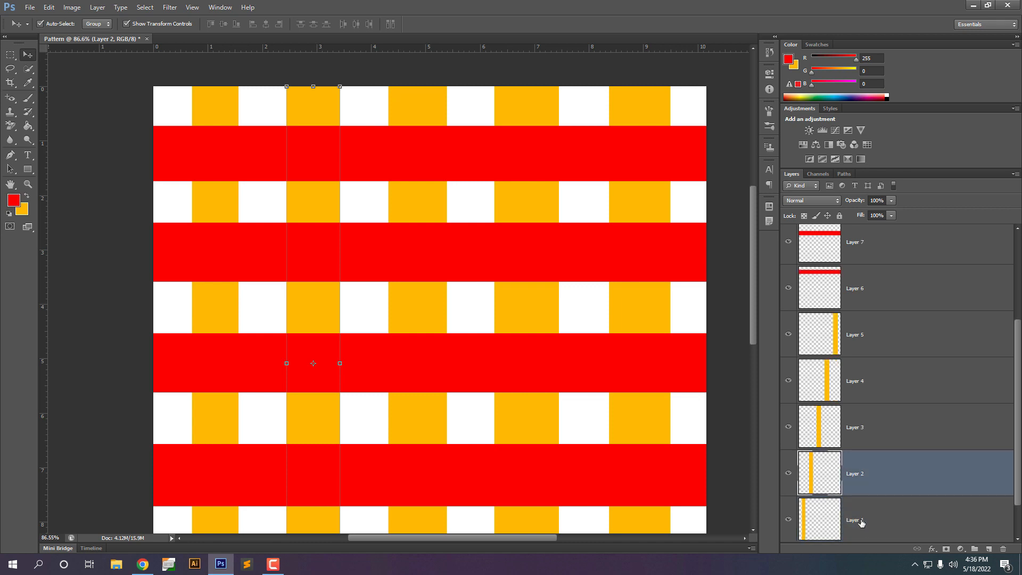
pyautogui.keyDown('ctrl'); pyautogui.click(816, 476); pyautogui.keyUp('ctrl')
pyautogui.scroll(2, 375, 250)
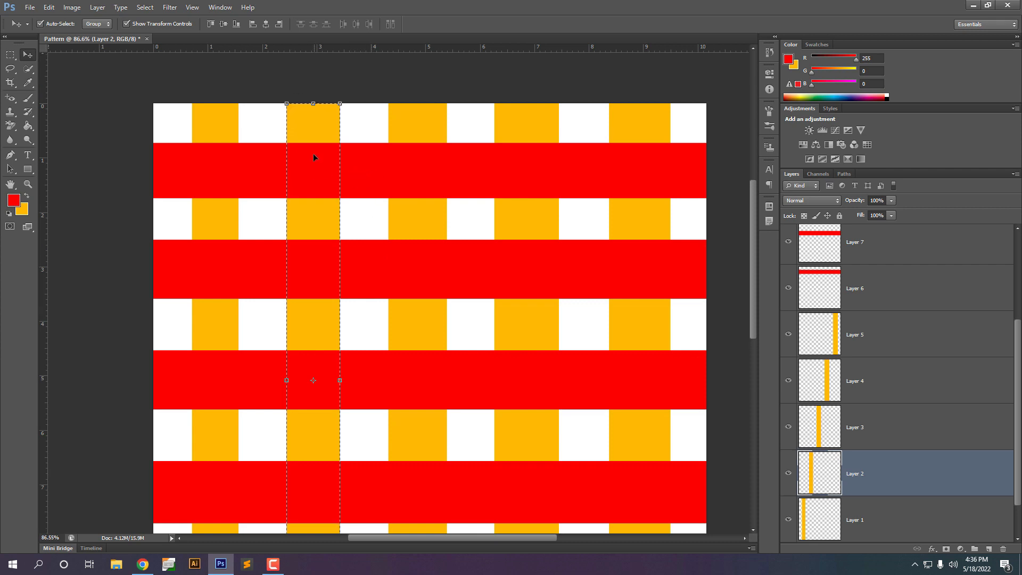
pyautogui.click(366, 161)
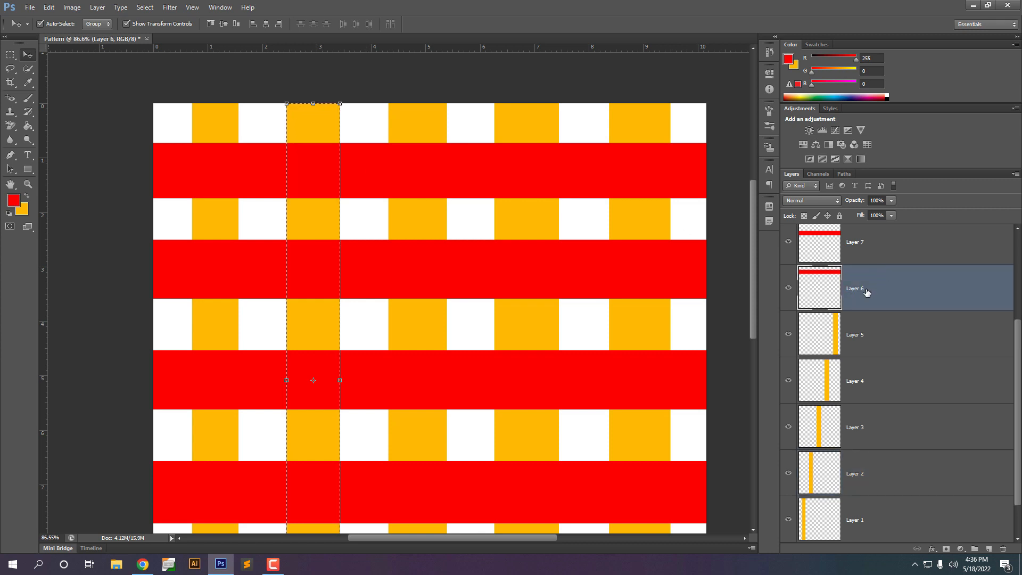
pyautogui.press('Delete')
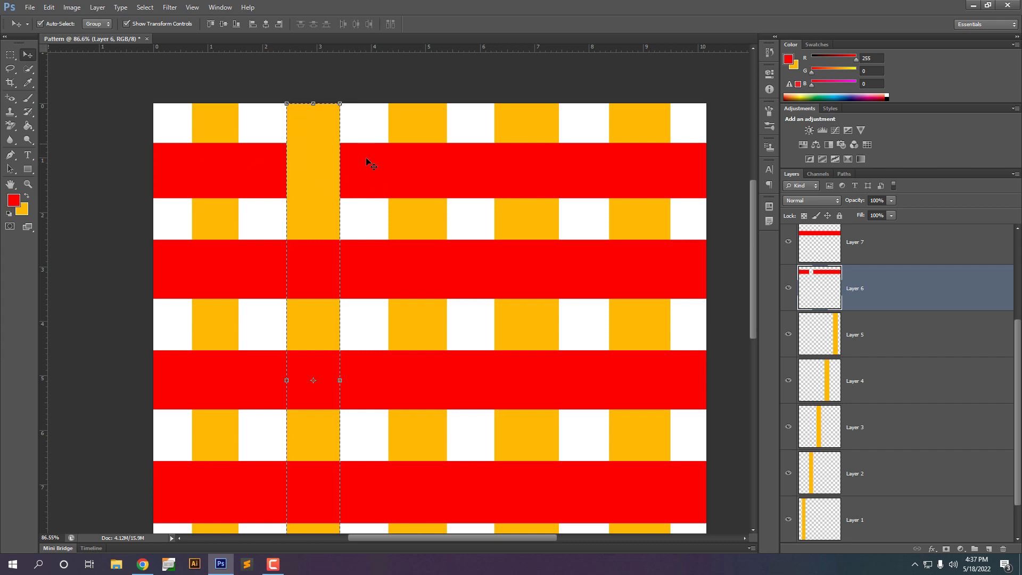
pyautogui.hotkey('ctrl', 'd')
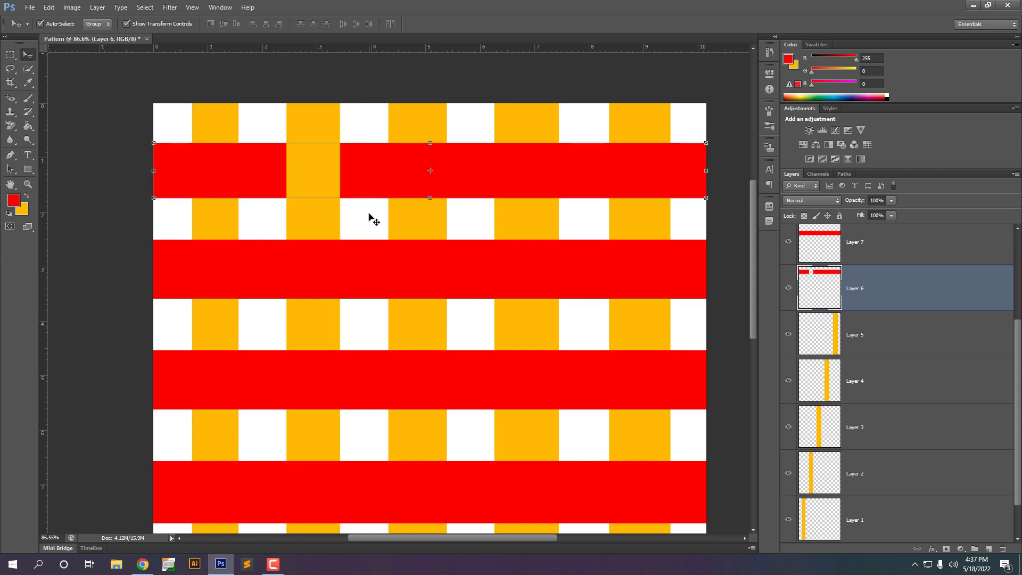
pyautogui.click(373, 218)
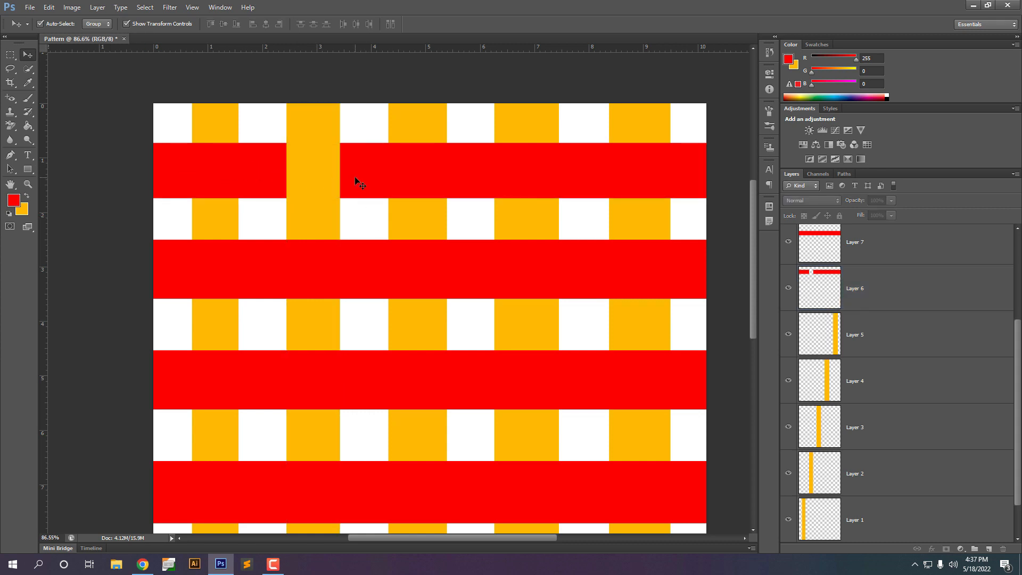
pyautogui.keyDown('alt'); pyautogui.scroll(-2, 260, 229); pyautogui.keyUp('alt')
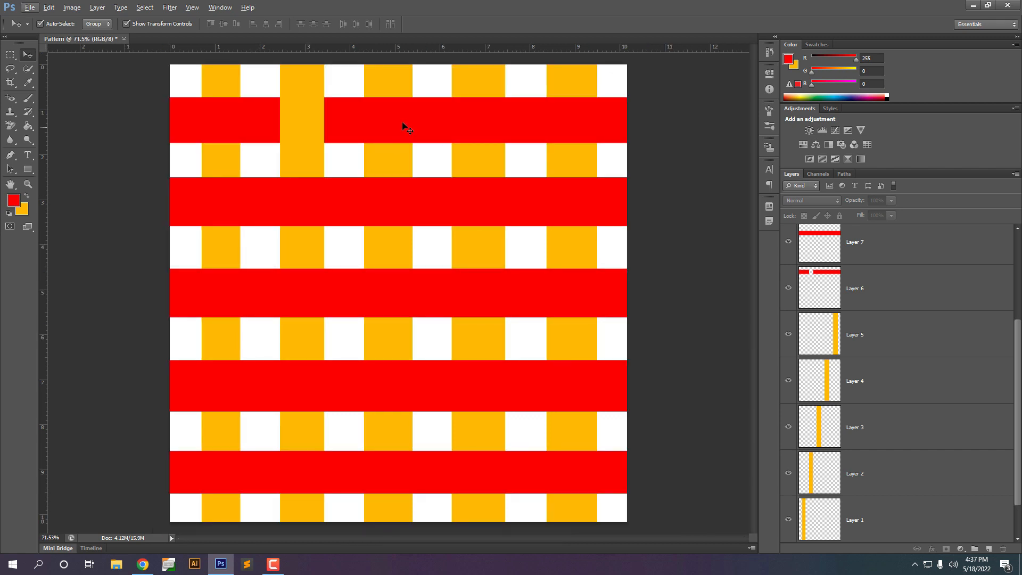
# - Load the fourth vertical stripe's outline as a selection, delete that area from the uppermost red band's layer, and deselect everything
pyautogui.click(485, 80)
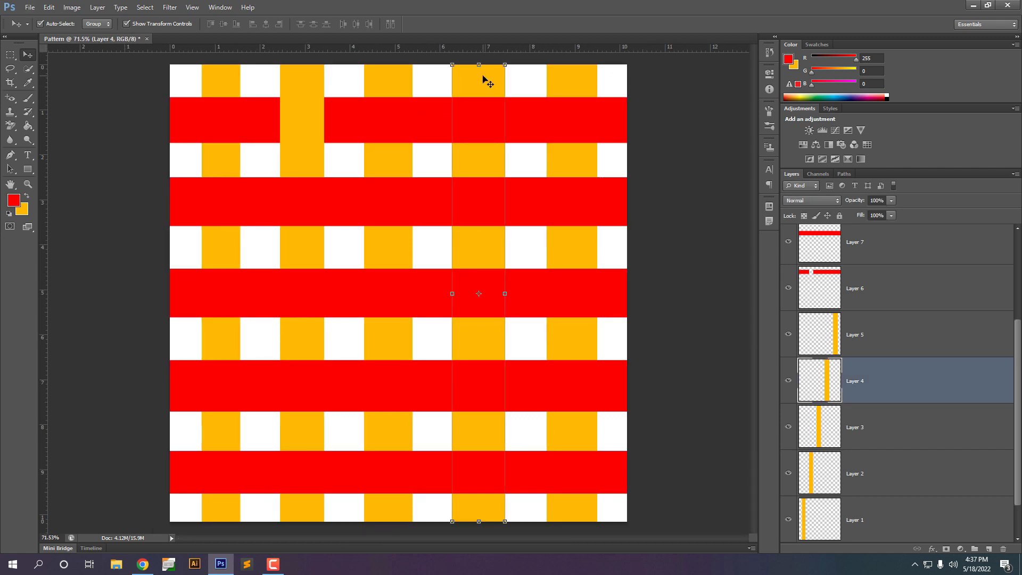
pyautogui.keyDown('ctrl'); pyautogui.click(824, 381); pyautogui.keyUp('ctrl')
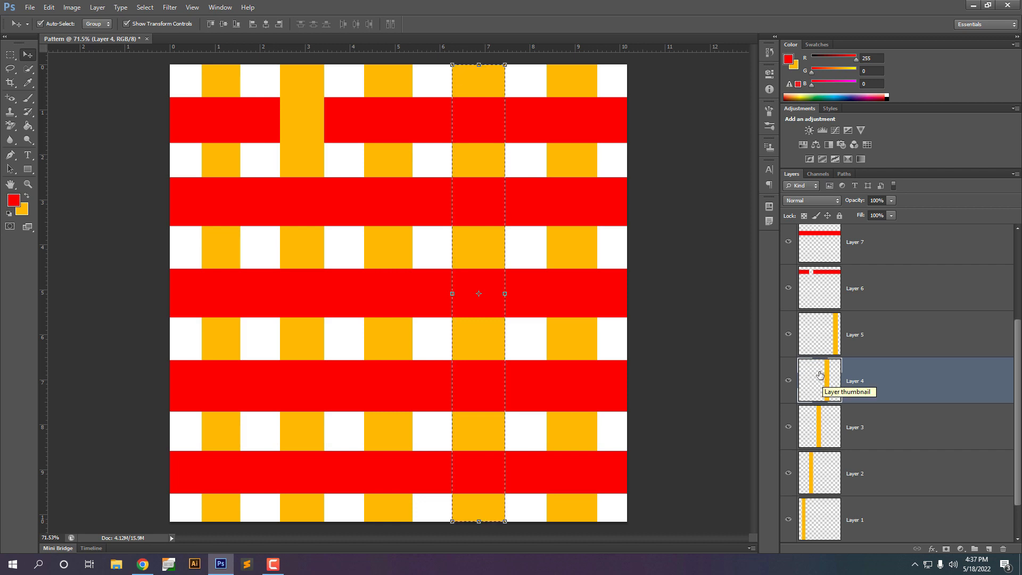
pyautogui.click(524, 134)
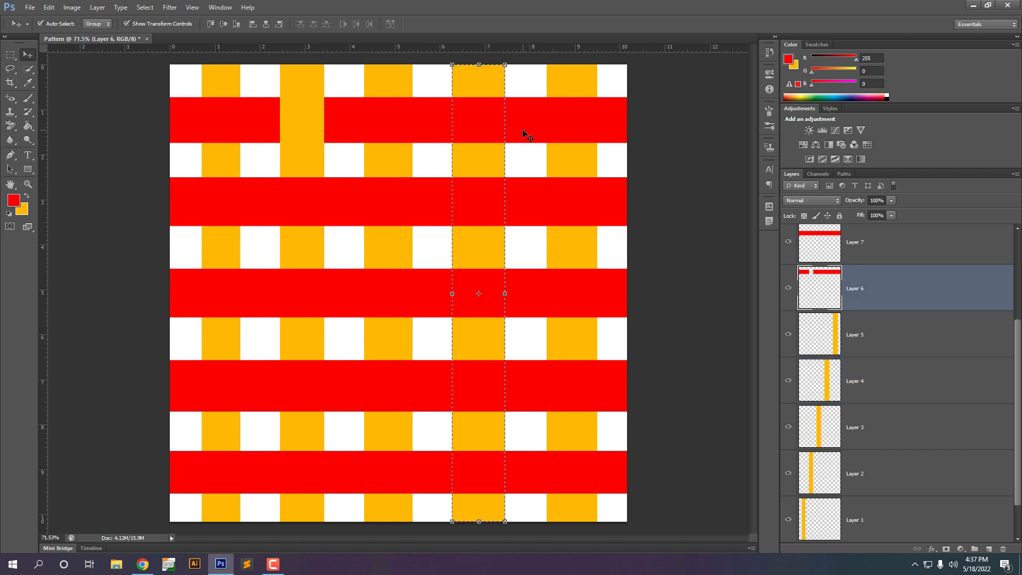
pyautogui.press('Delete')
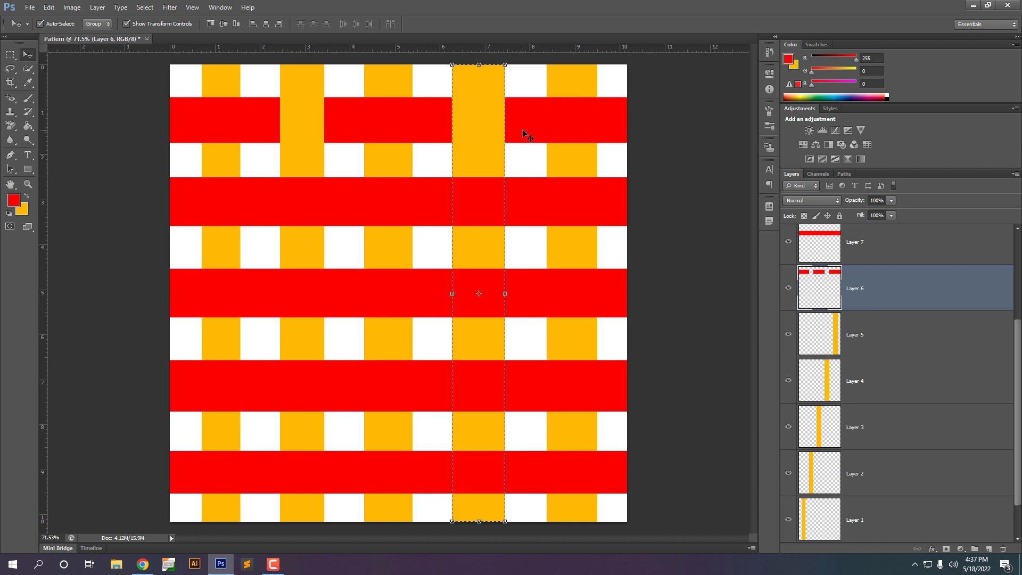
pyautogui.hotkey('ctrl', 'd')
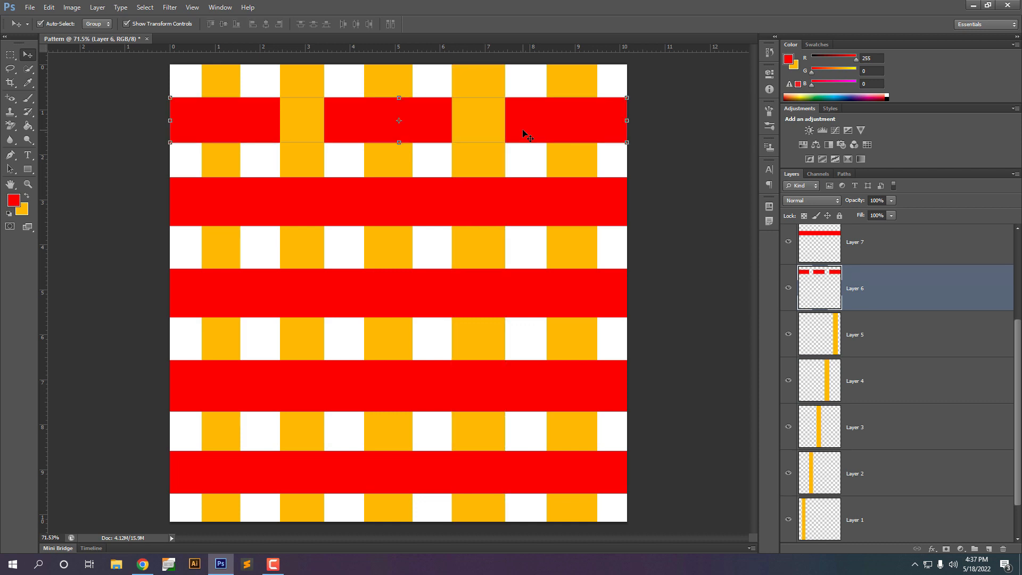
pyautogui.click(529, 164)
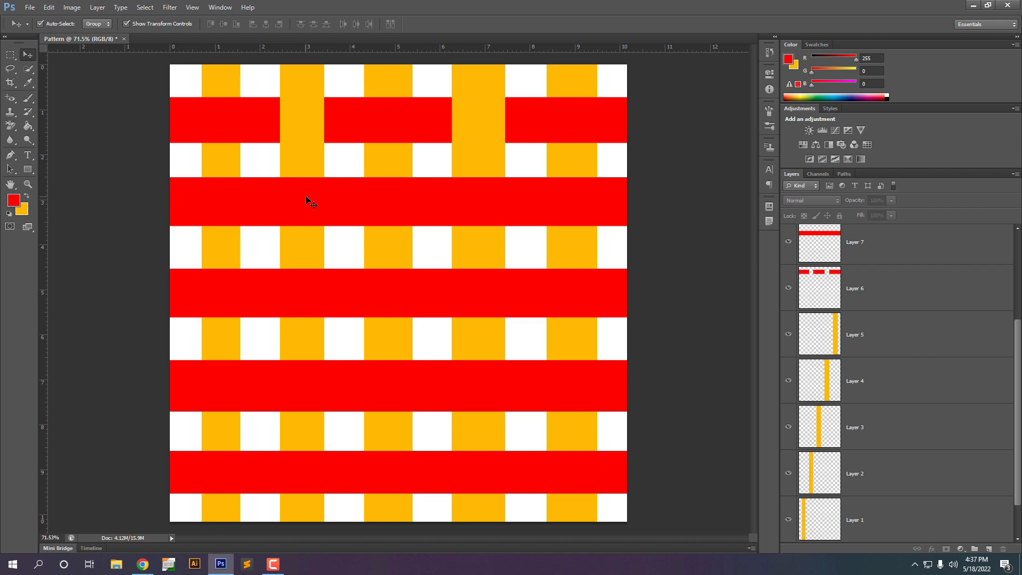
# - Cut the first vertical stripe's outline out of the second red band's layer and deselect
pyautogui.scroll(4, 199, 165)
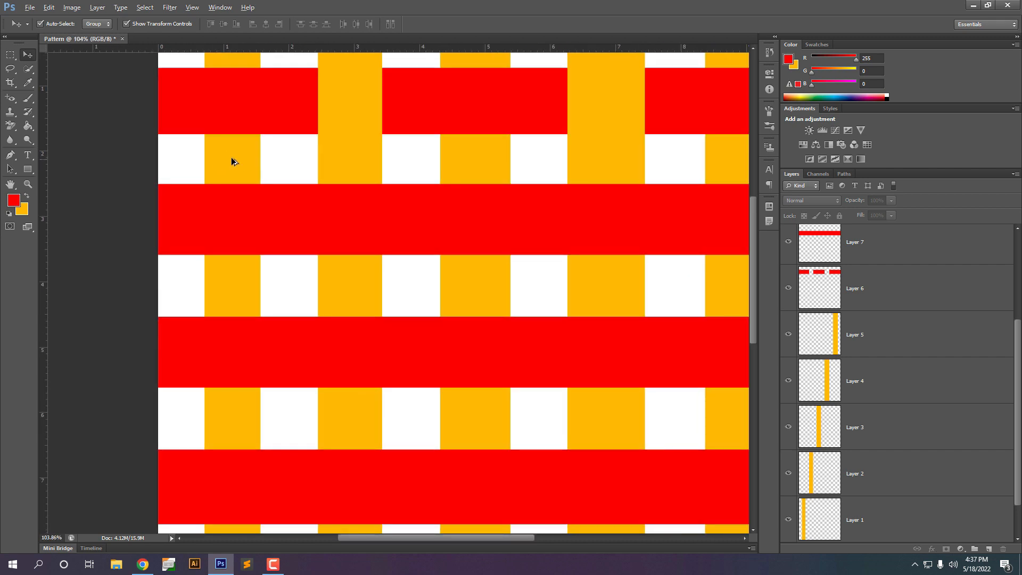
pyautogui.click(240, 159)
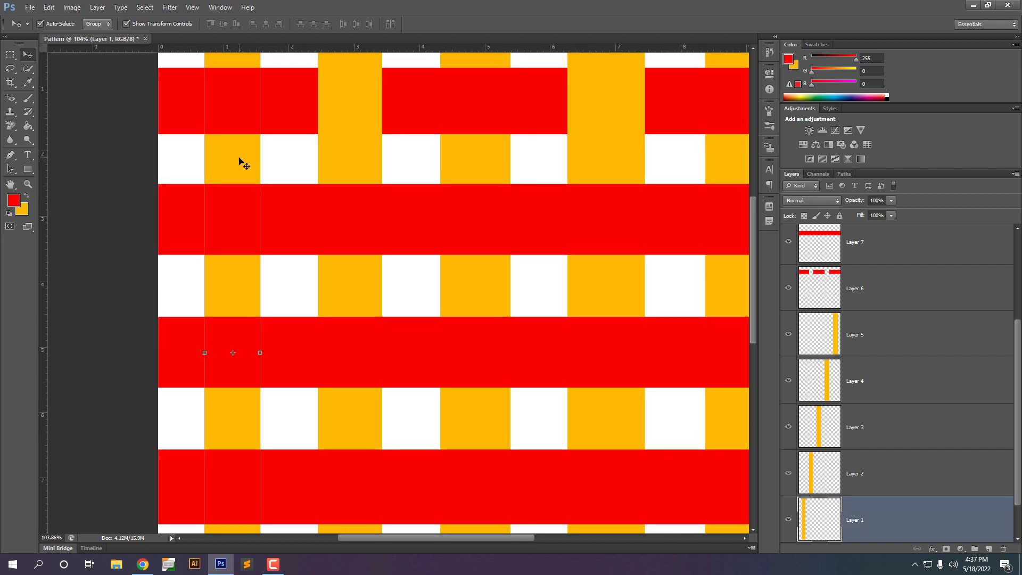
pyautogui.keyDown('ctrl'); pyautogui.click(819, 521); pyautogui.keyUp('ctrl')
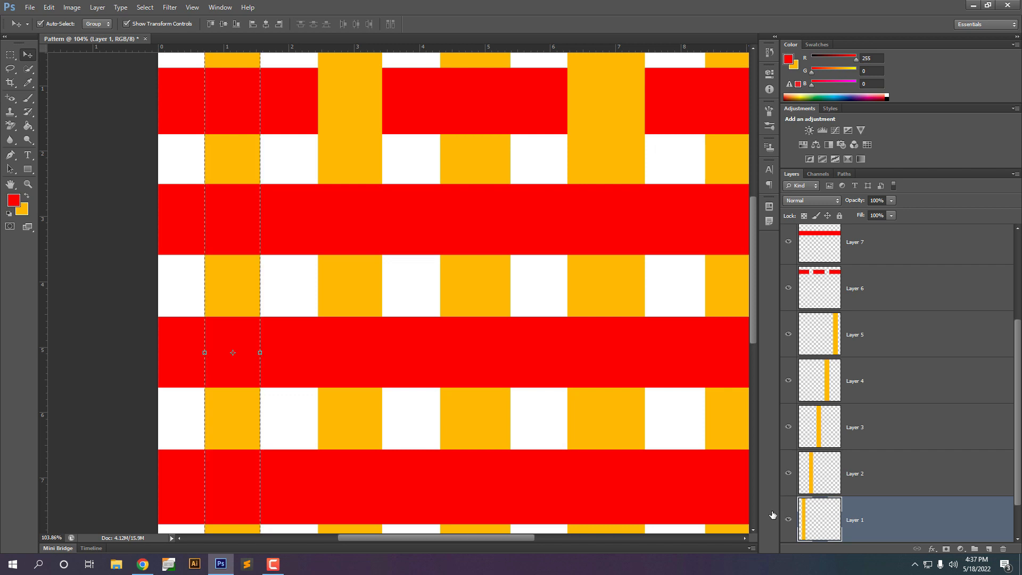
pyautogui.click(292, 211)
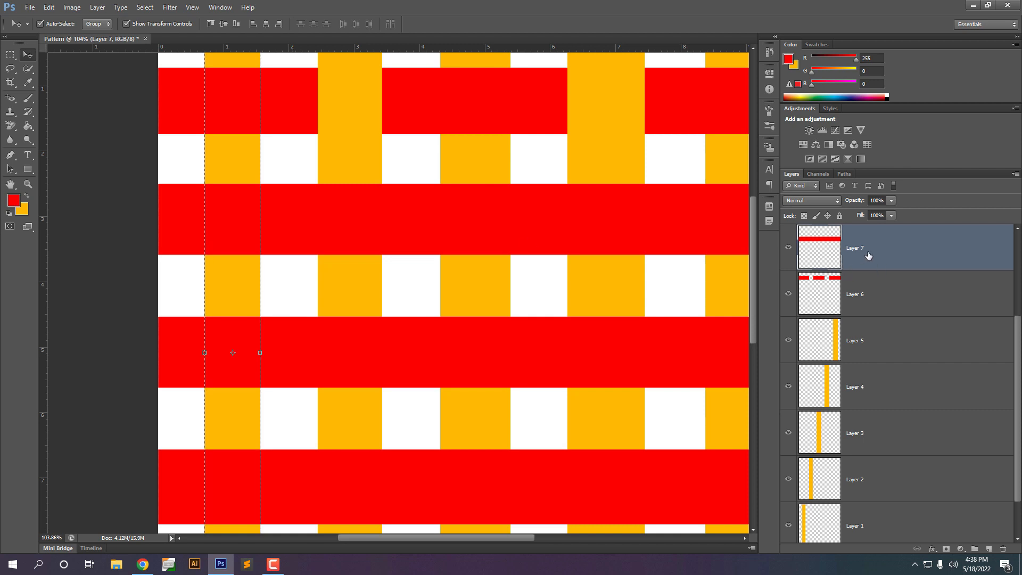
pyautogui.press('Delete')
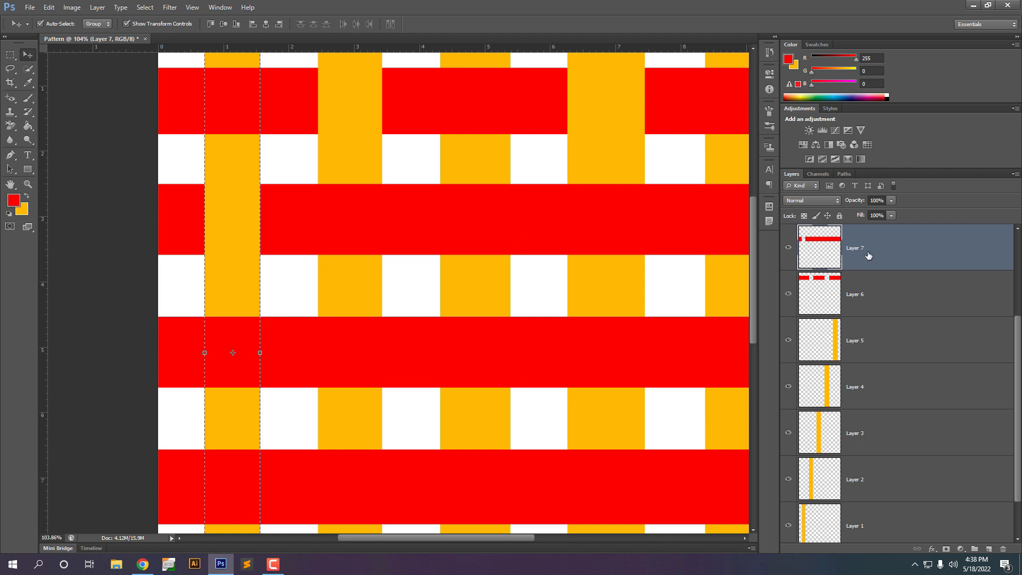
pyautogui.hotkey('ctrl', 'd')
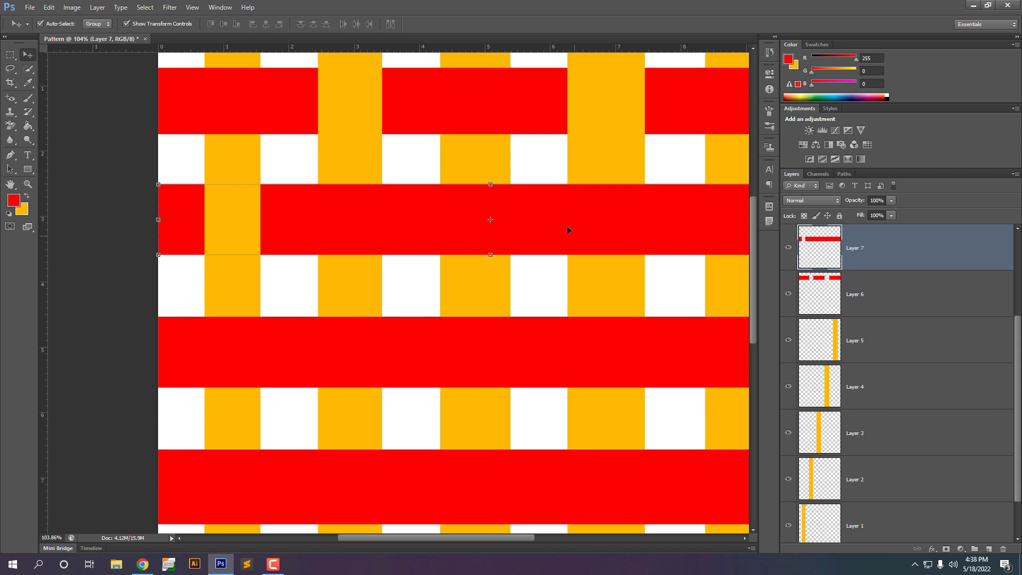
# - Load the third vertical stripe's outline as a selection, delete that area from the second red band's layer, and deselect
pyautogui.click(490, 159)
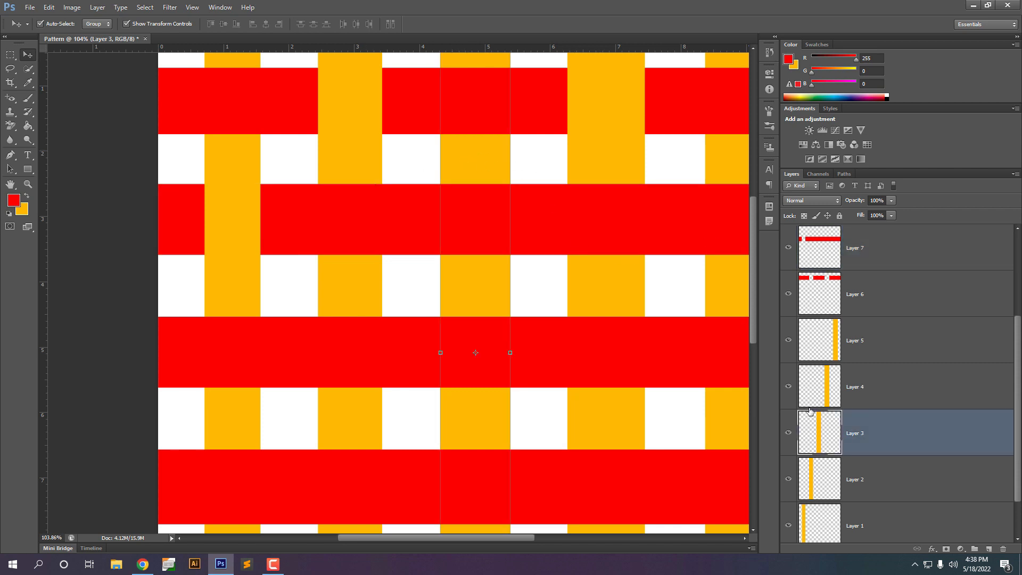
pyautogui.keyDown('ctrl'); pyautogui.click(824, 436); pyautogui.keyUp('ctrl')
pyautogui.click(539, 213)
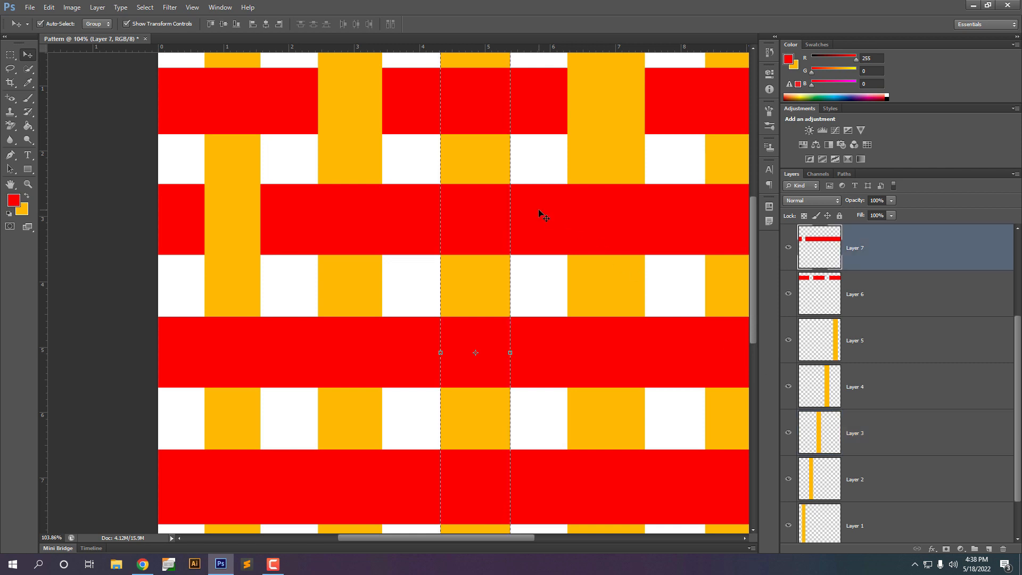
pyautogui.press('Delete')
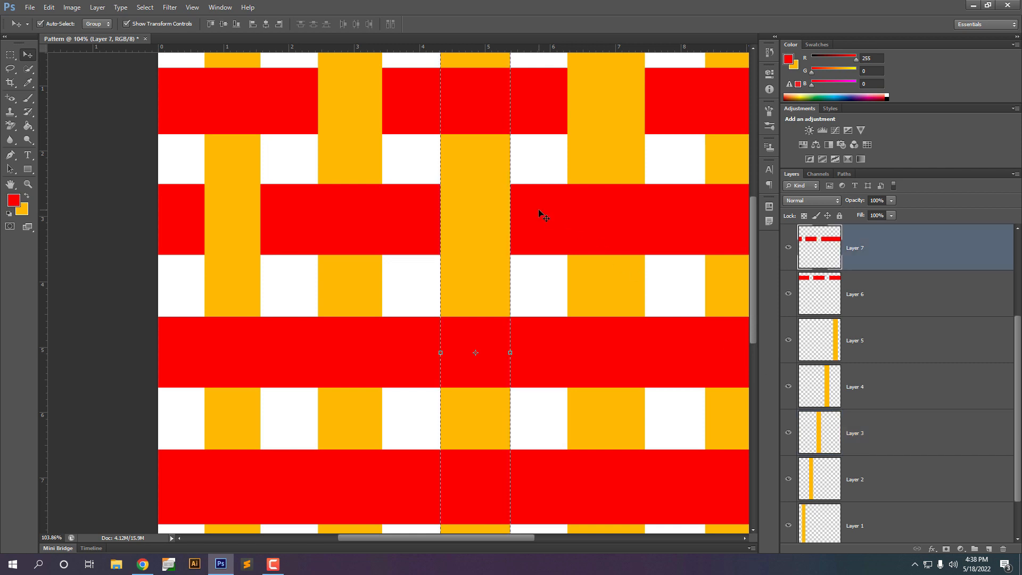
pyautogui.hotkey('ctrl', 'd')
# - Cut the fifth vertical stripe's outline out of the second red band's layer, and clear both the selection and the active layer
pyautogui.scroll(-3, 390, 274)
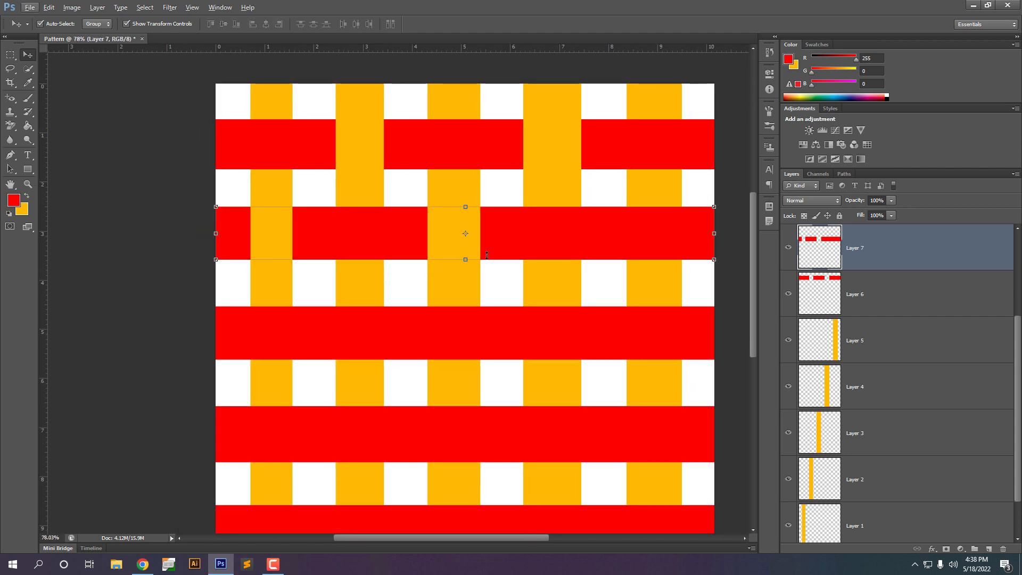
pyautogui.scroll(7, 656, 217)
pyautogui.scroll(-3, 421, 283)
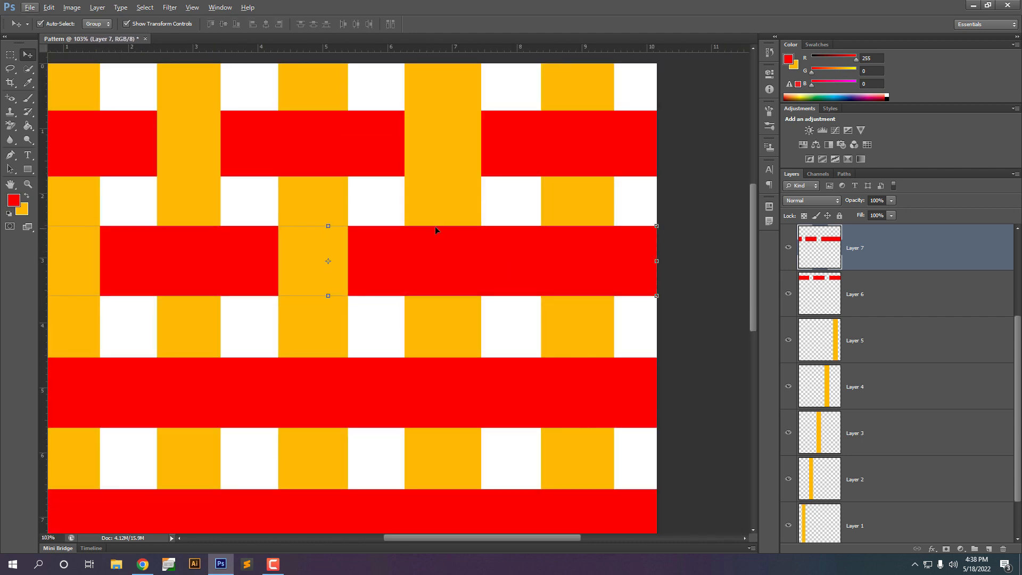
pyautogui.click(597, 217)
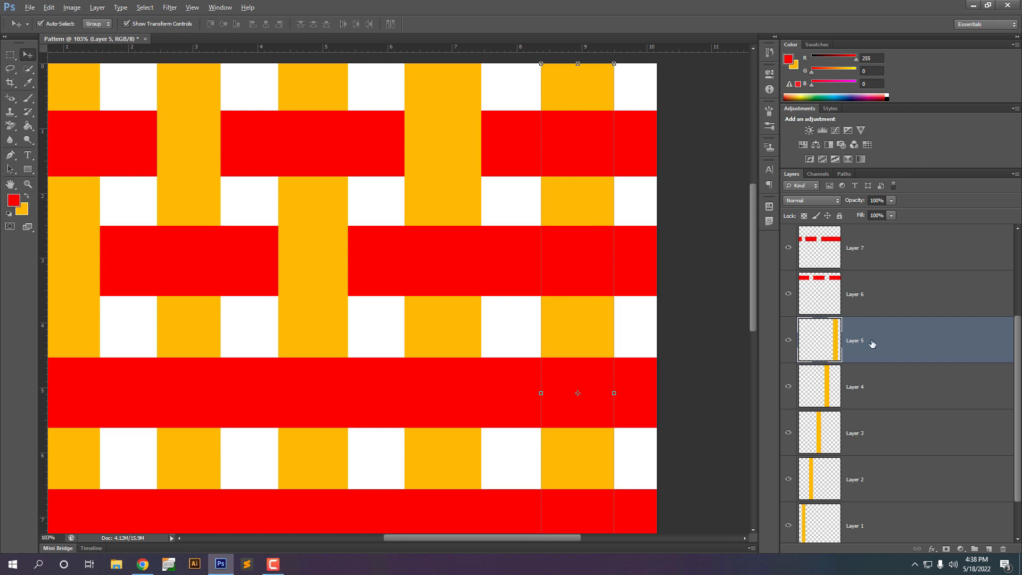
pyautogui.press('alt')
pyautogui.keyDown('ctrl'); pyautogui.click(821, 341); pyautogui.keyUp('ctrl')
pyautogui.click(640, 244)
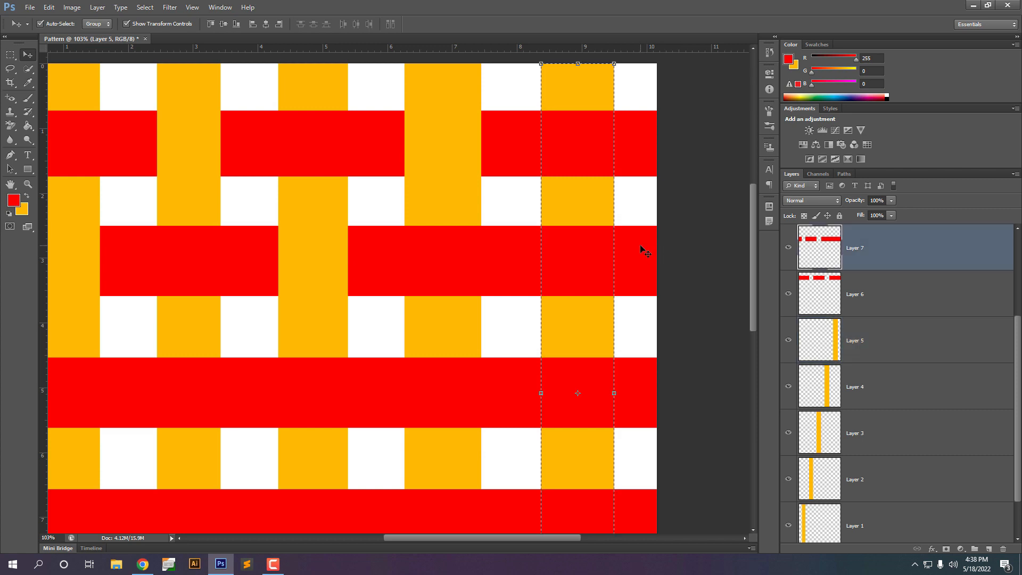
pyautogui.press('Delete')
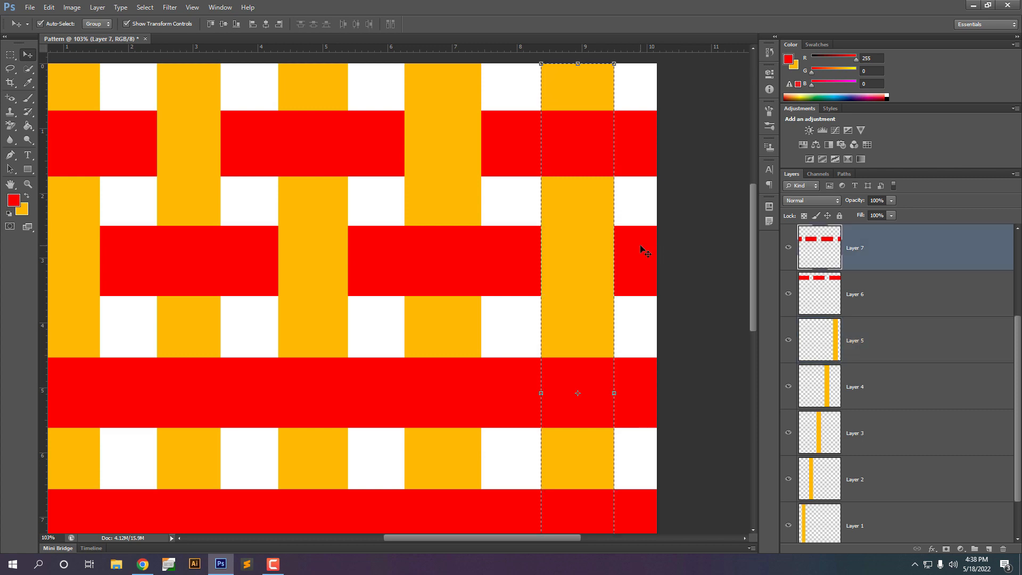
pyautogui.hotkey('ctrl', 'd')
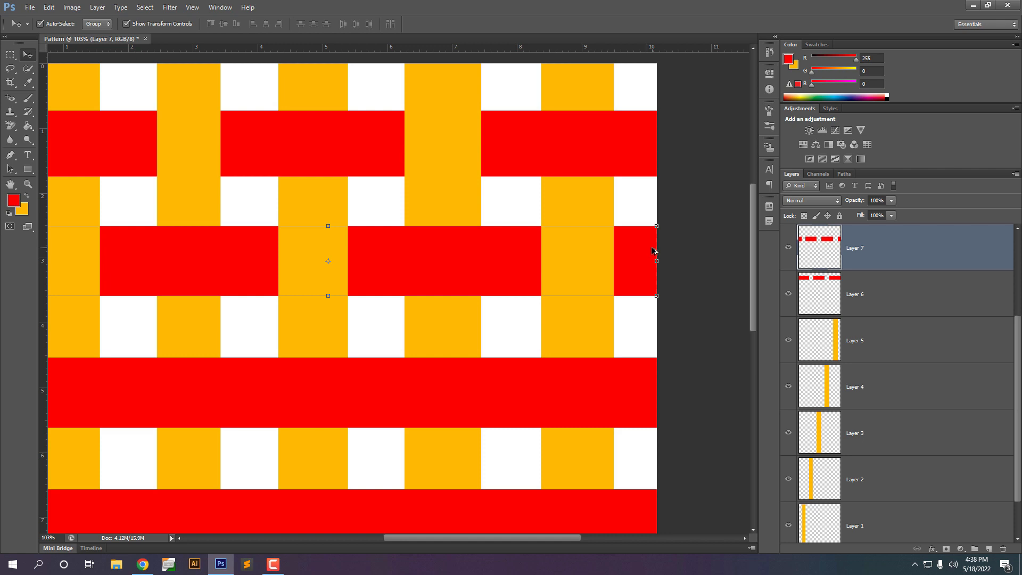
pyautogui.hotkey('ctrl', '0')
pyautogui.scroll(3, 257, 258)
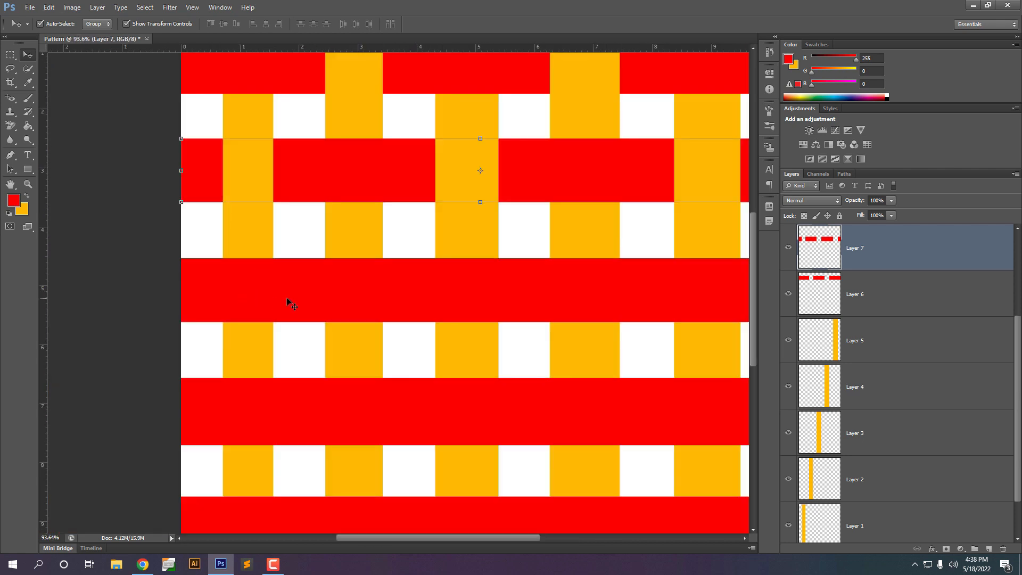
pyautogui.scroll(-3, 301, 284)
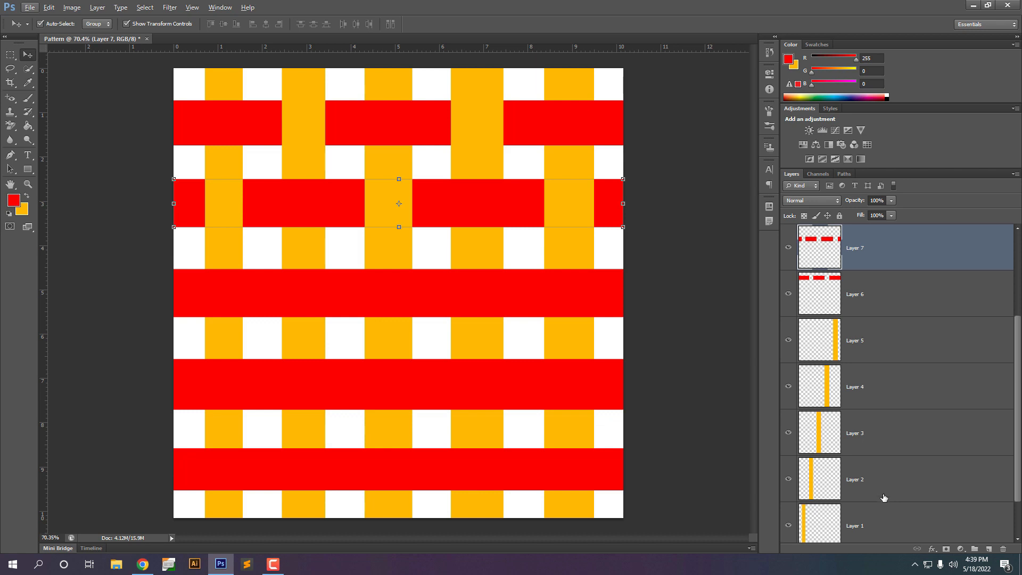
pyautogui.click(687, 426)
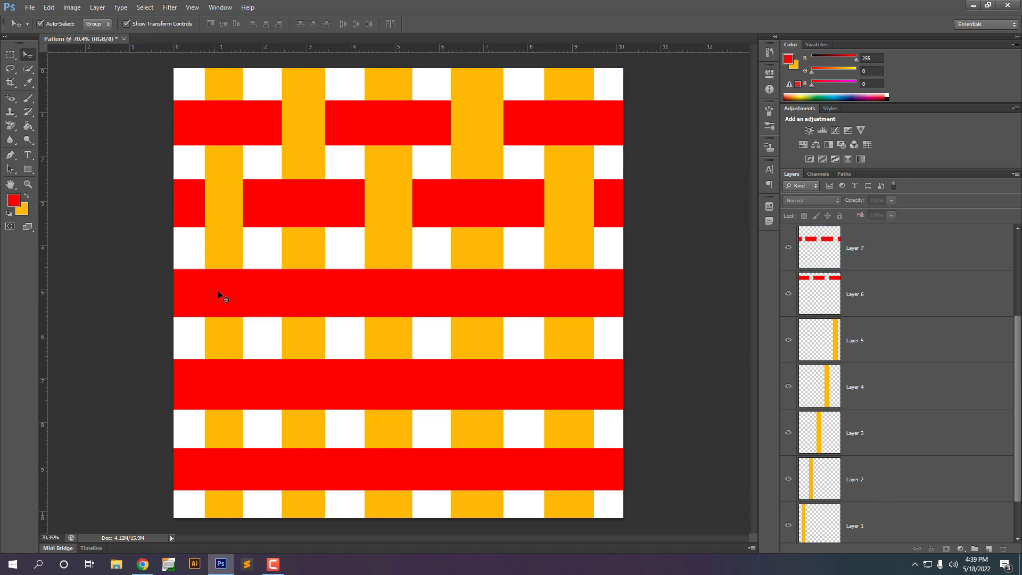
# - Load the first vertical stripe's outline as a selection, delete that area from the third red band's layer, and deselect
pyautogui.click(227, 251)
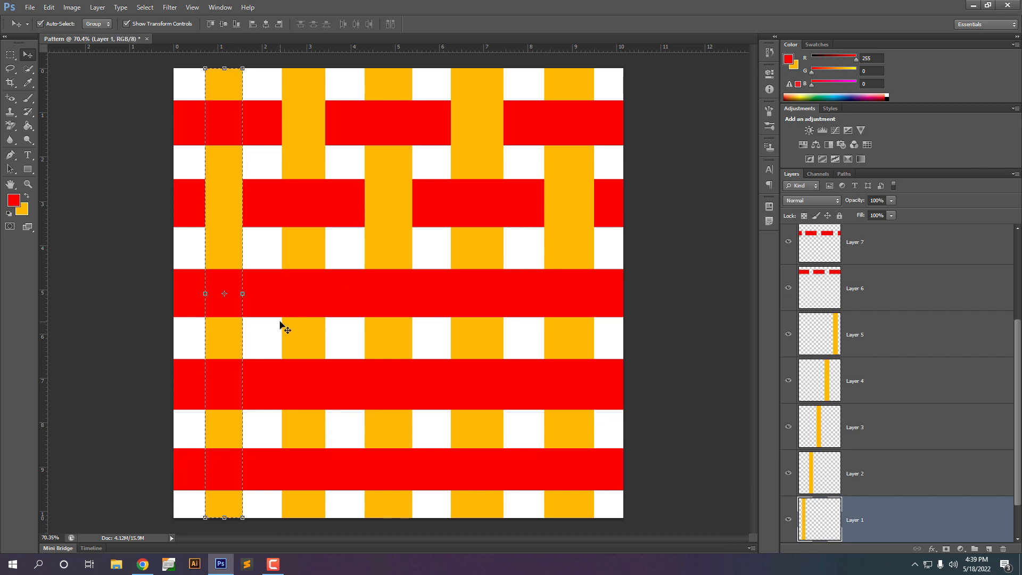
pyautogui.click(261, 290)
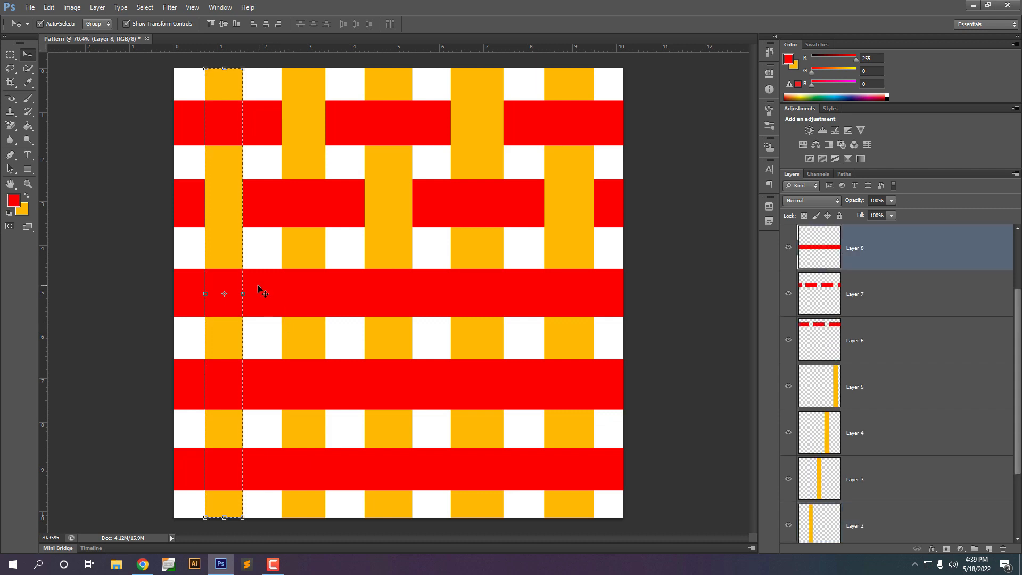
pyautogui.press('Delete')
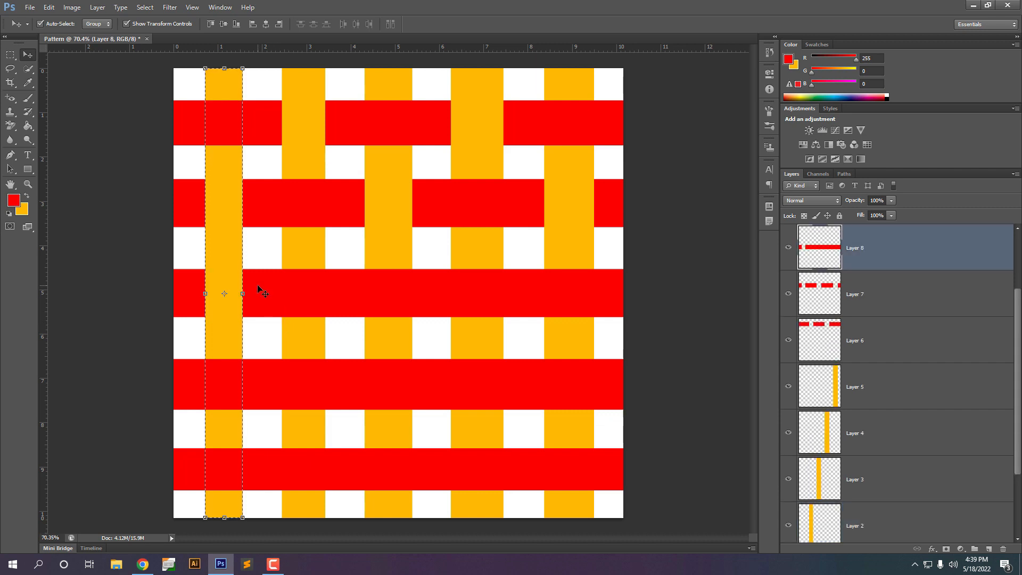
pyautogui.hotkey('ctrl', 'd')
# - Cut the third vertical stripe's outline out of the third red band's layer and deselect
pyautogui.scroll(3, 336, 320)
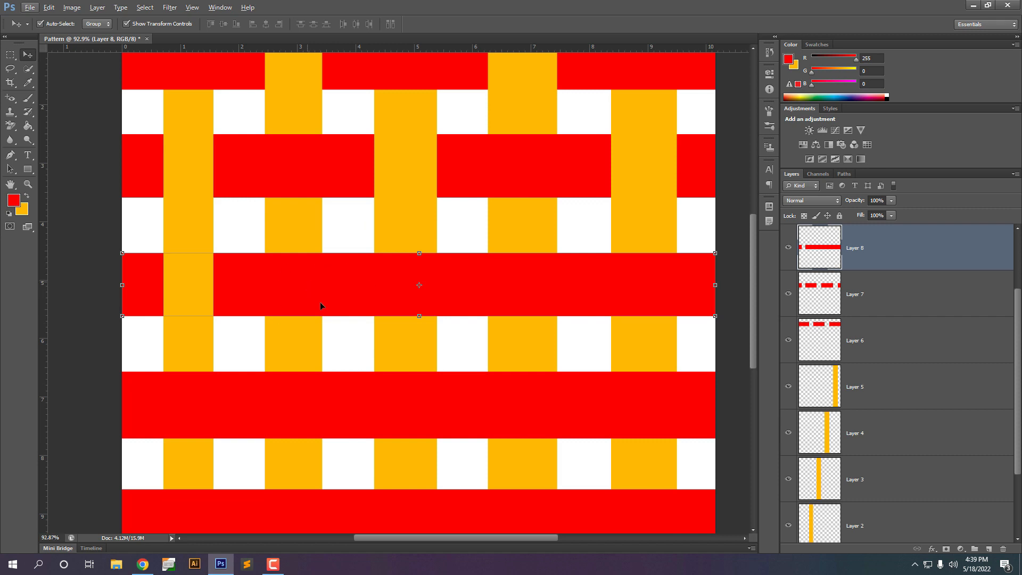
pyautogui.click(422, 226)
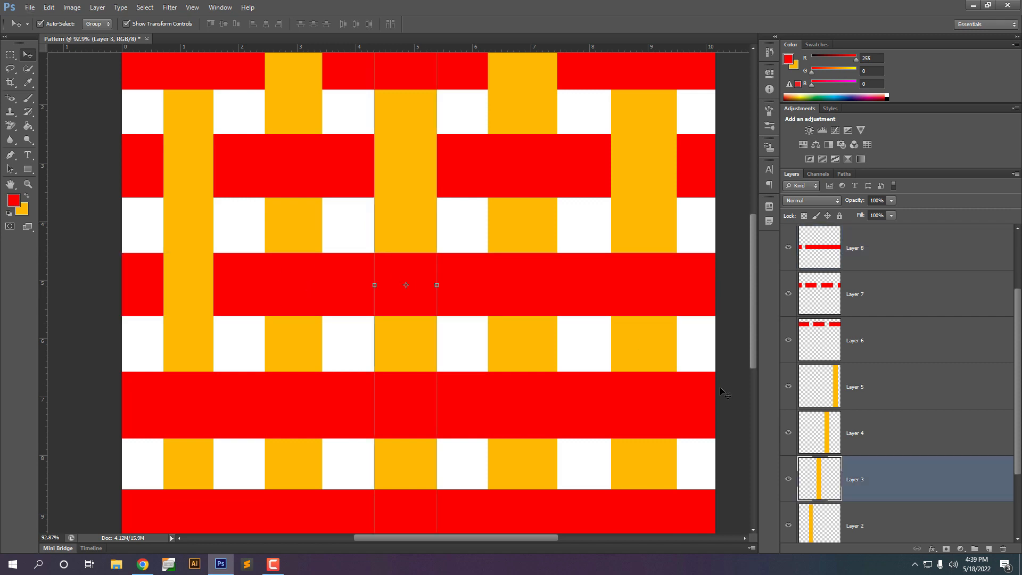
pyautogui.keyDown('ctrl'); pyautogui.click(820, 479); pyautogui.keyUp('ctrl')
pyautogui.click(467, 280)
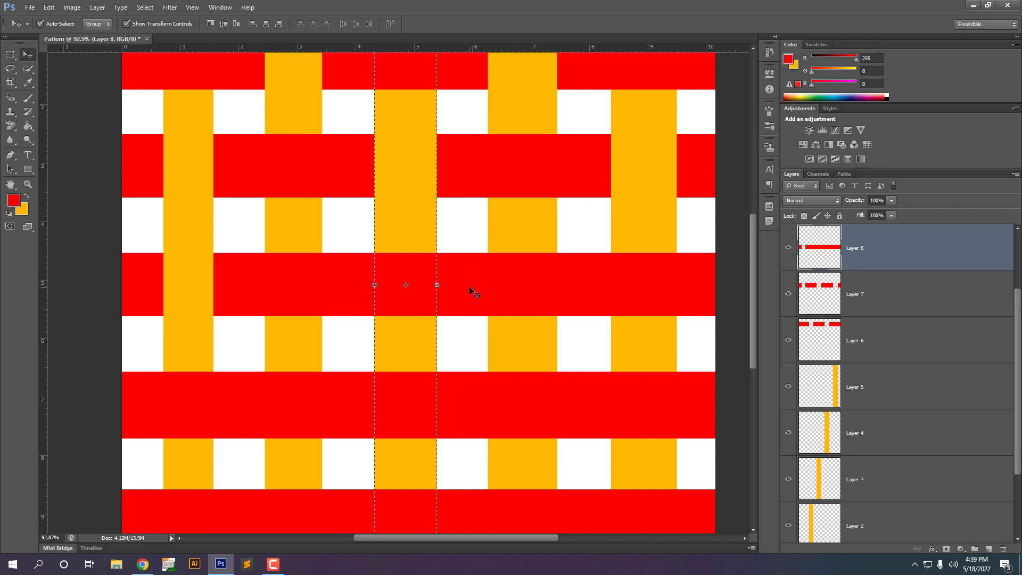
pyautogui.press('Delete')
pyautogui.hotkey('ctrl', 'd')
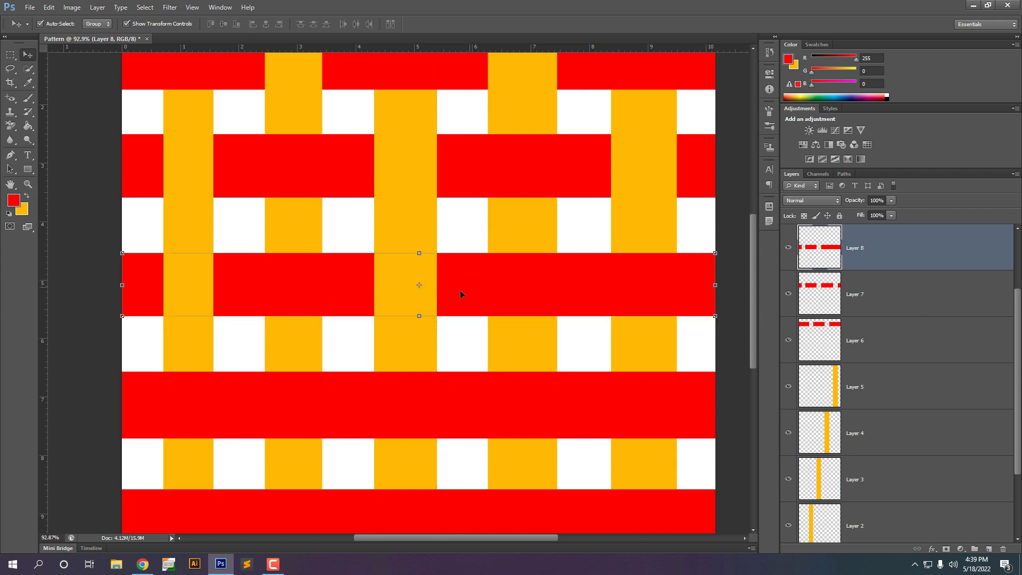
# - Load the fifth vertical stripe's outline as a selection, delete that area from the third red band's layer, and deselect
pyautogui.scroll(-4, 292, 327)
pyautogui.scroll(4, 624, 287)
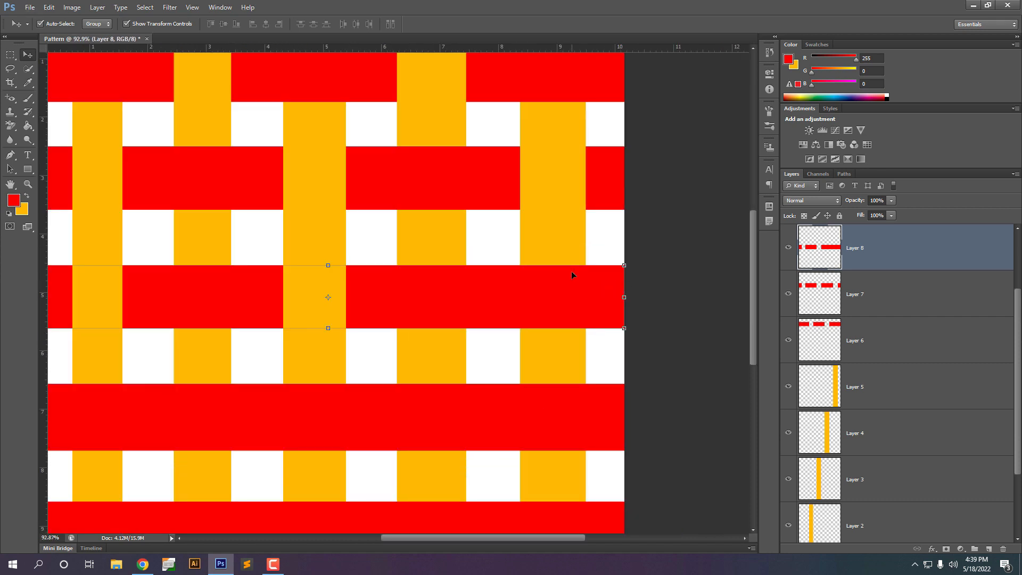
pyautogui.click(566, 237)
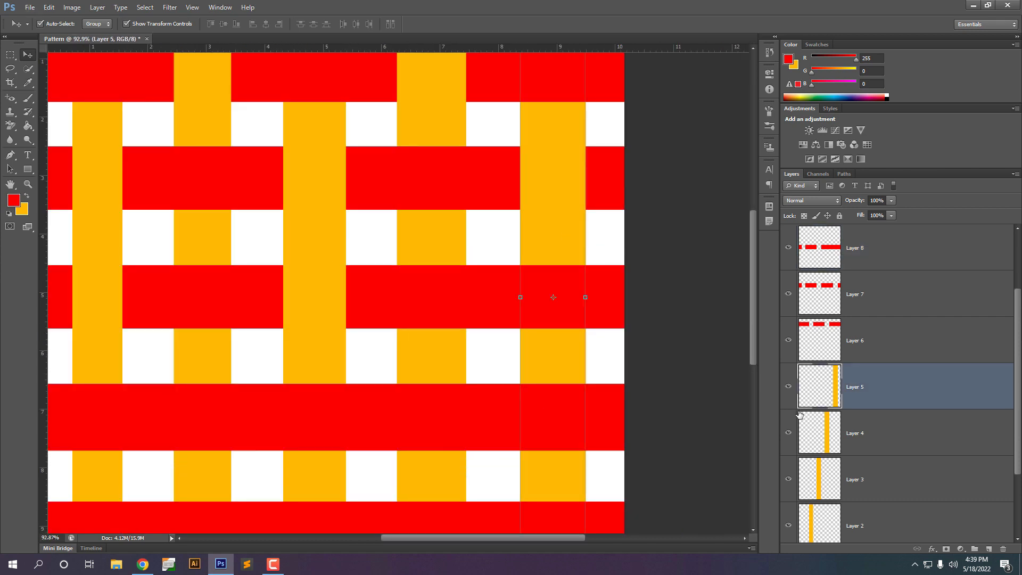
pyautogui.keyDown('ctrl'); pyautogui.click(817, 394); pyautogui.keyUp('ctrl')
pyautogui.click(614, 290)
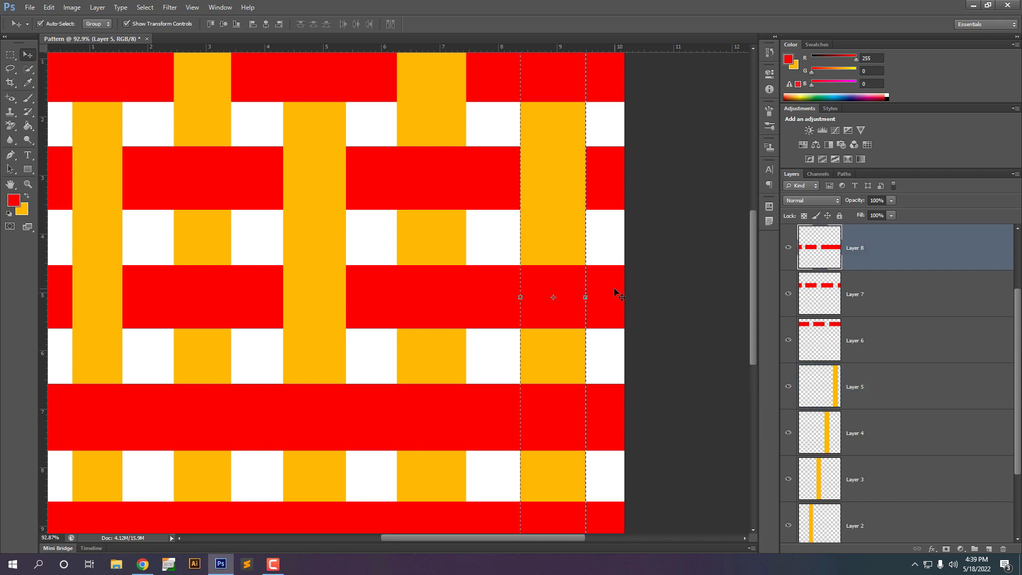
pyautogui.press('Delete')
pyautogui.hotkey('ctrl', 'd')
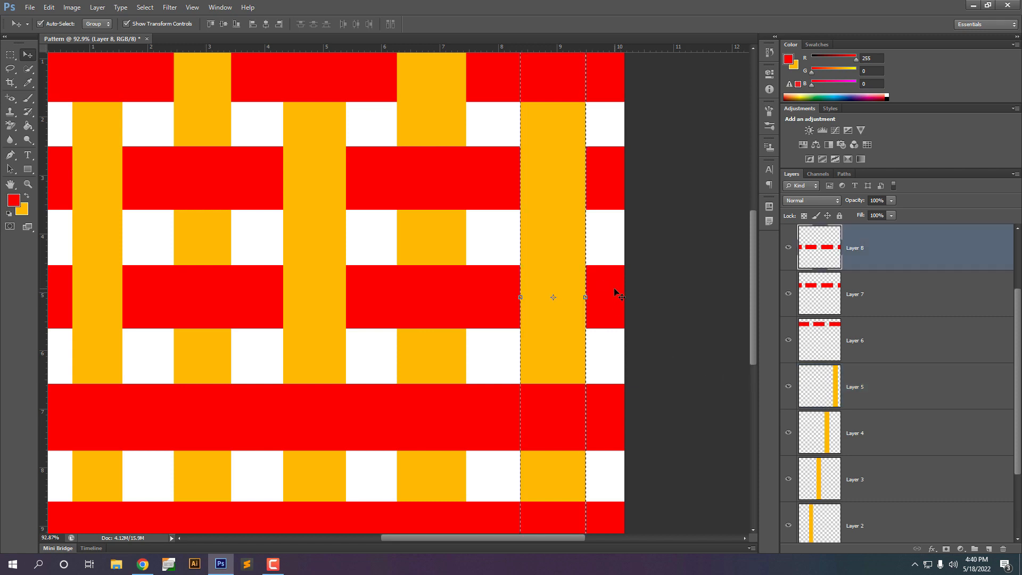
# - Load the second vertical stripe's outline as a selection, delete that area from the fourth red band's layer, and deselect
pyautogui.click(646, 334)
pyautogui.scroll(-3, 645, 334)
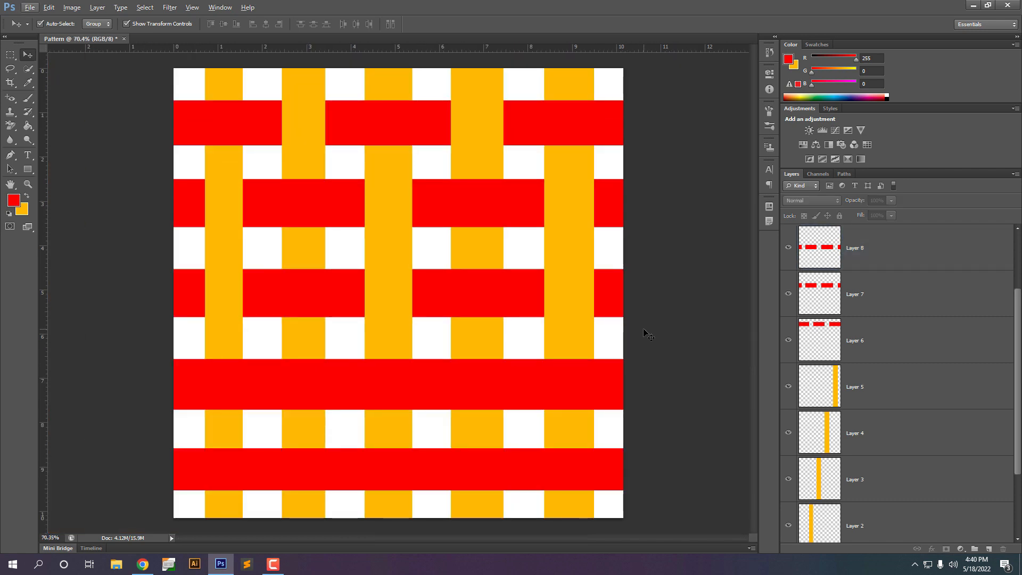
pyautogui.scroll(5, 218, 433)
pyautogui.scroll(-3, 208, 384)
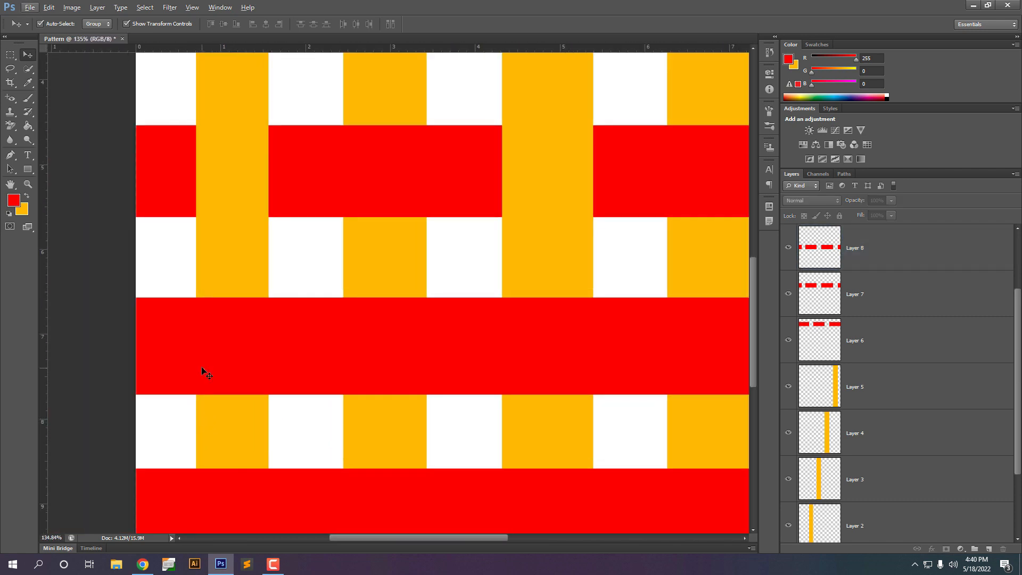
pyautogui.scroll(2, 240, 378)
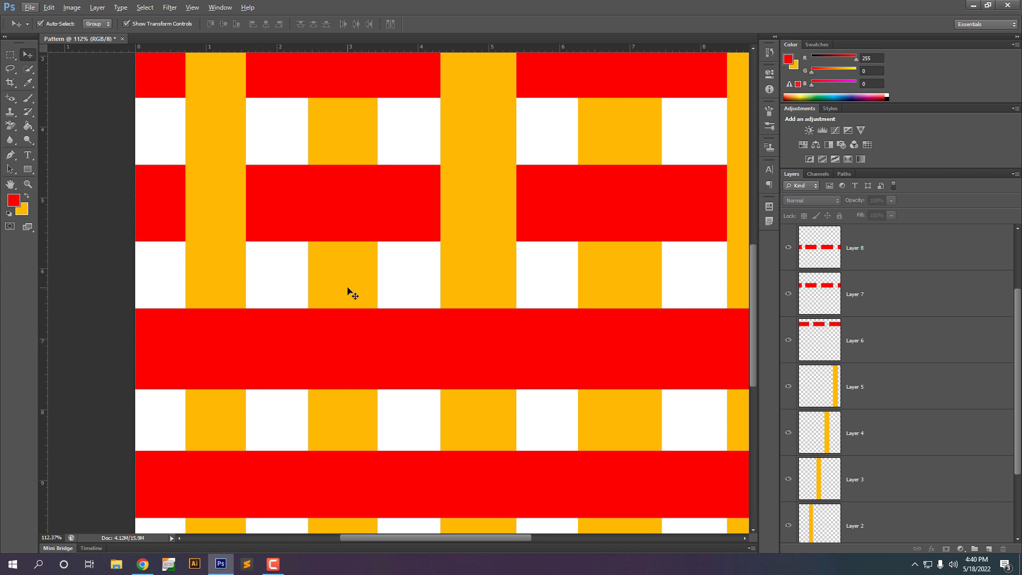
pyautogui.click(347, 269)
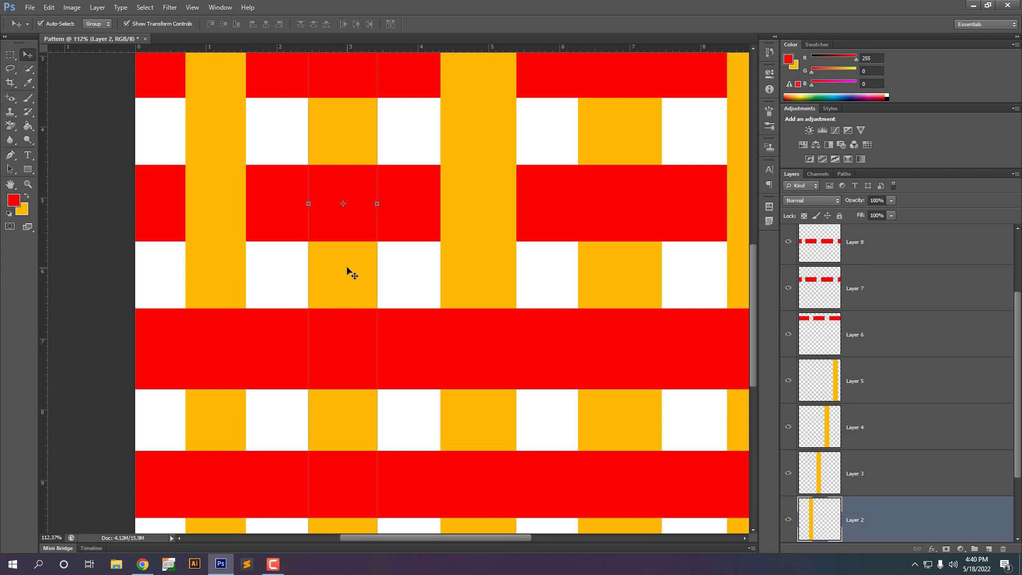
pyautogui.keyDown('ctrl'); pyautogui.click(824, 524); pyautogui.keyUp('ctrl')
pyautogui.click(420, 358)
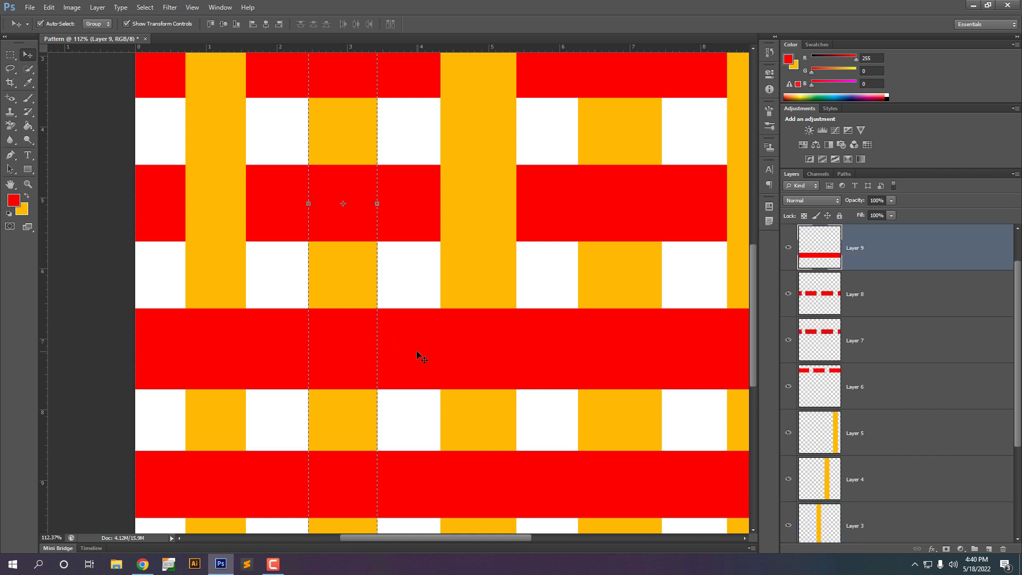
pyautogui.press('Delete')
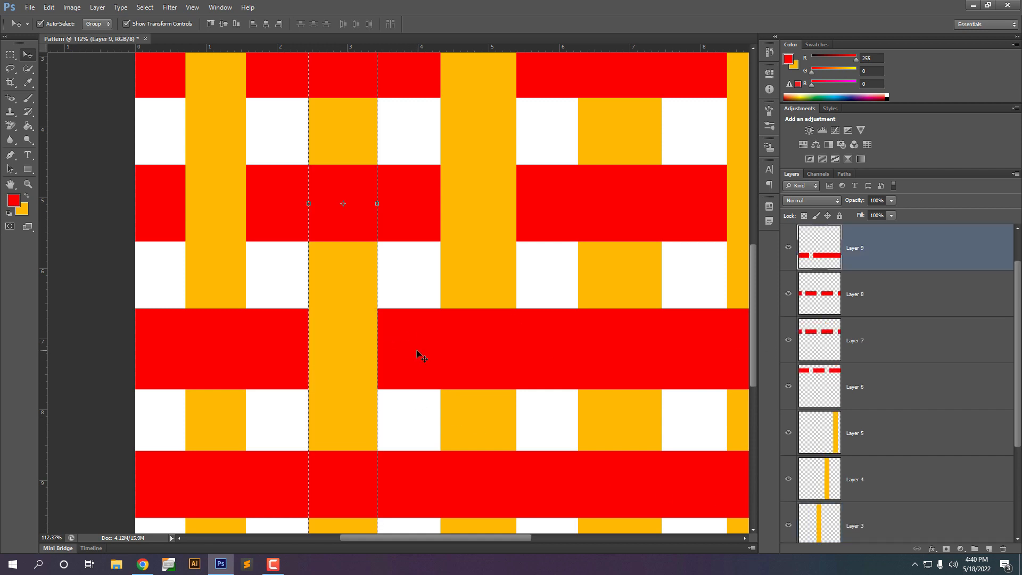
pyautogui.hotkey('ctrl', 'd')
# - Cut the fourth vertical stripe's outline out of the fourth red band's layer, and clear both the selection and the active layer
pyautogui.scroll(-3, 408, 358)
pyautogui.scroll(1, 637, 342)
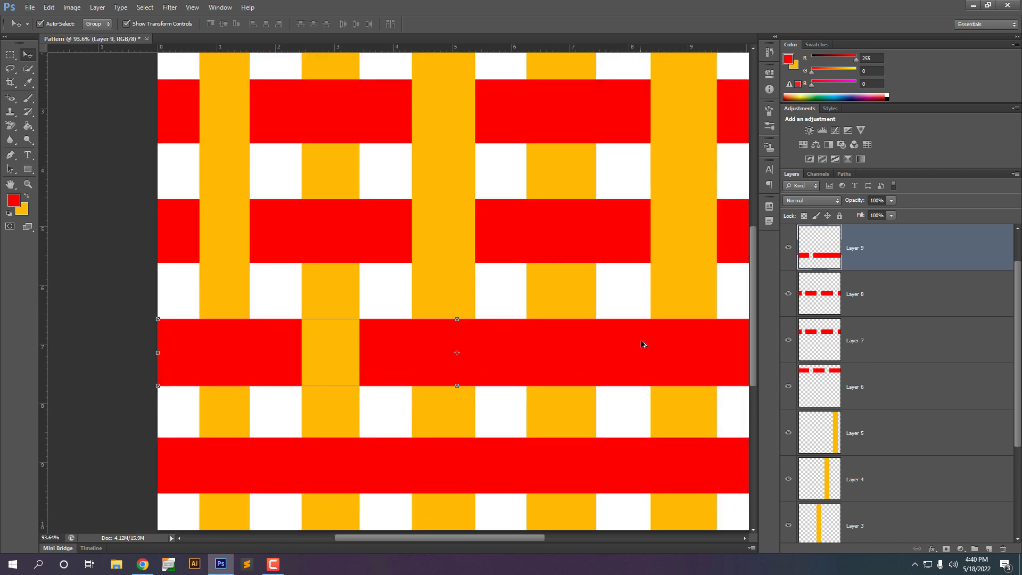
pyautogui.scroll(2, 643, 345)
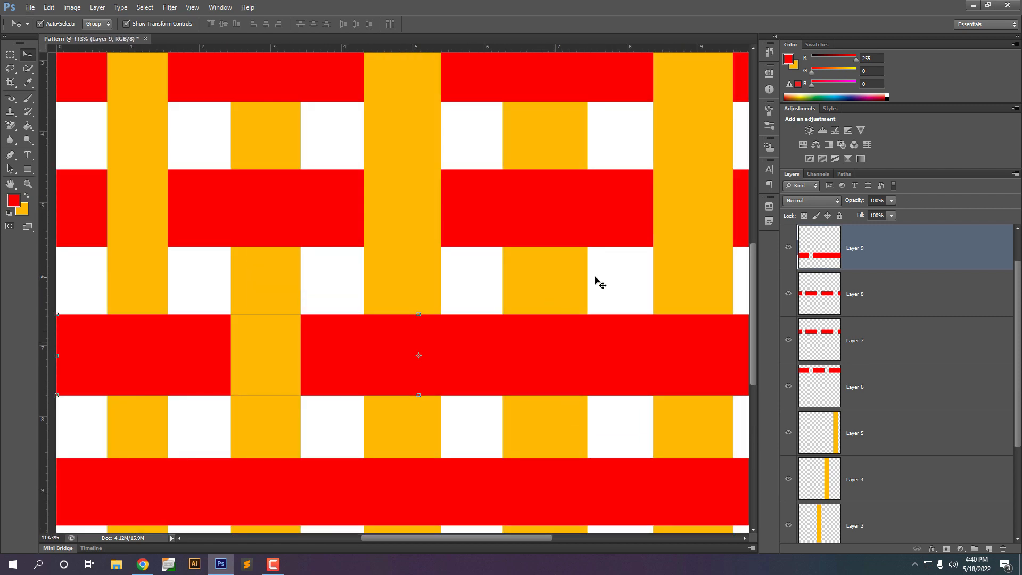
pyautogui.click(610, 283)
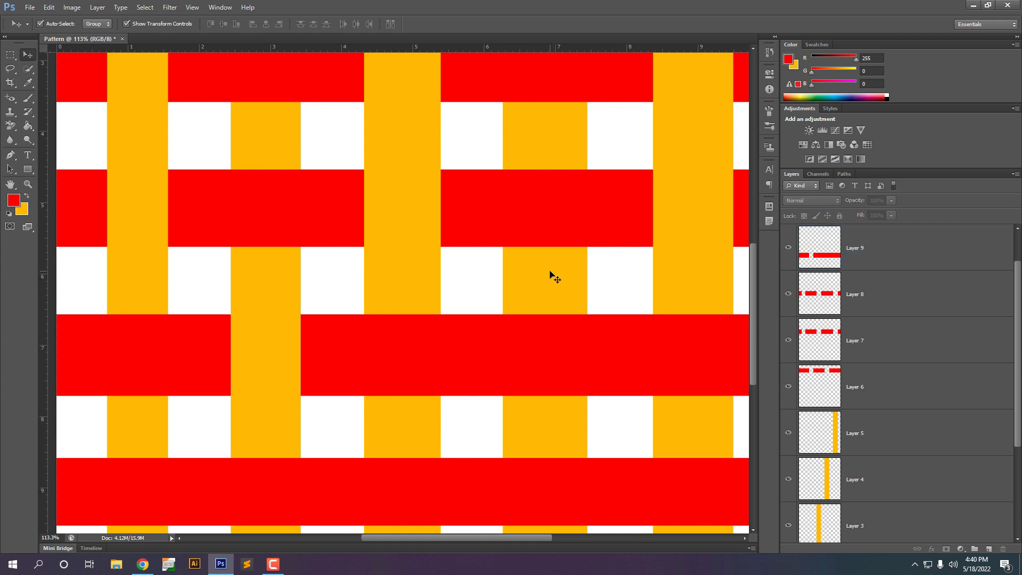
pyautogui.rightClick(550, 274)
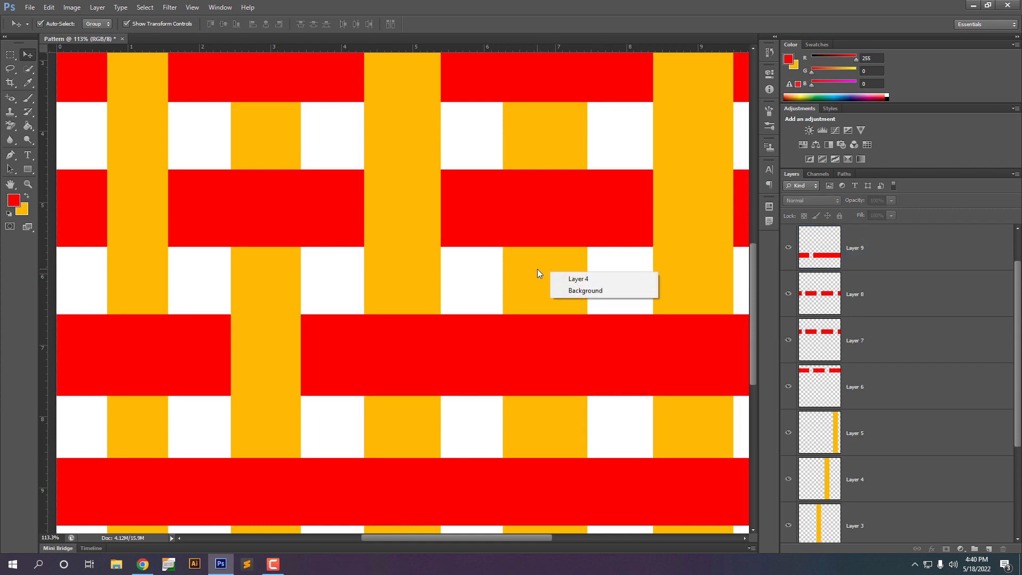
pyautogui.rightClick(537, 270)
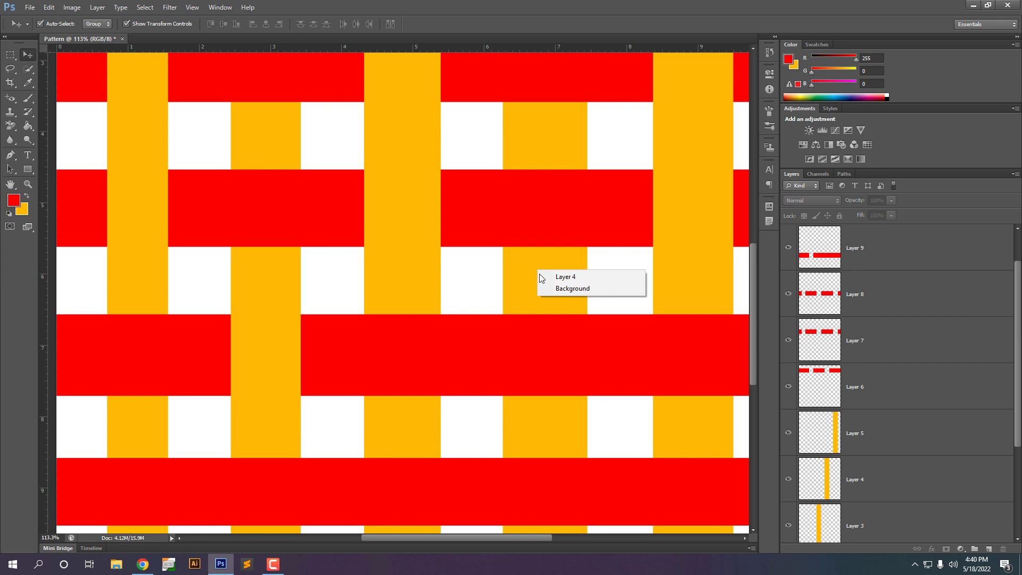
pyautogui.click(575, 277)
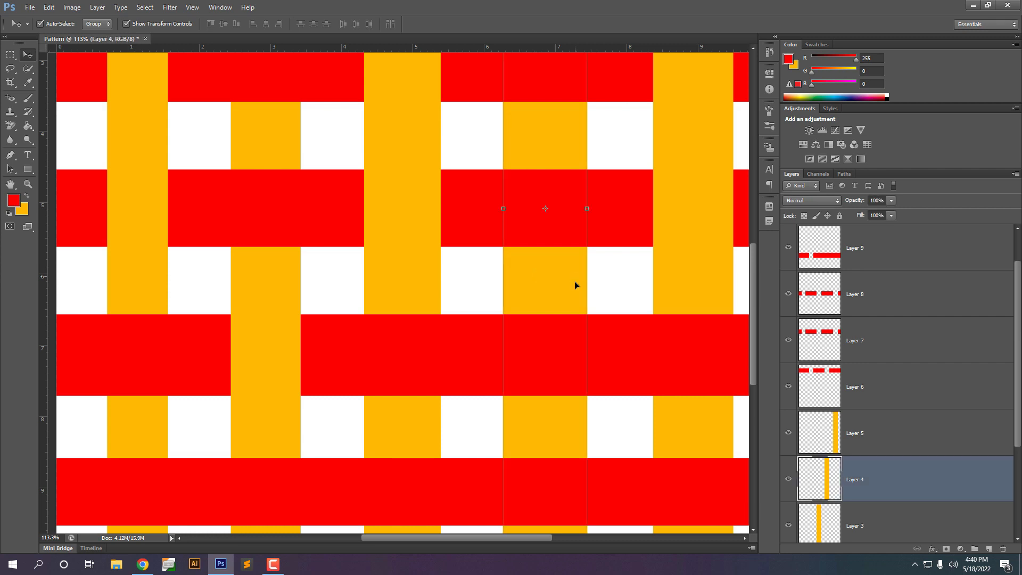
pyautogui.keyDown('ctrl'); pyautogui.click(821, 482); pyautogui.keyUp('ctrl')
pyautogui.rightClick(608, 336)
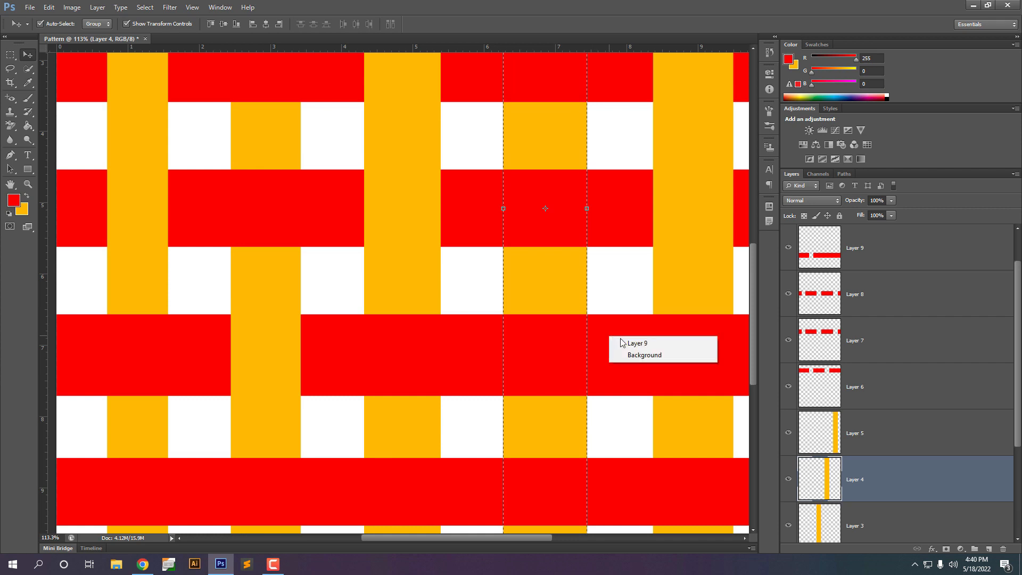
pyautogui.click(635, 344)
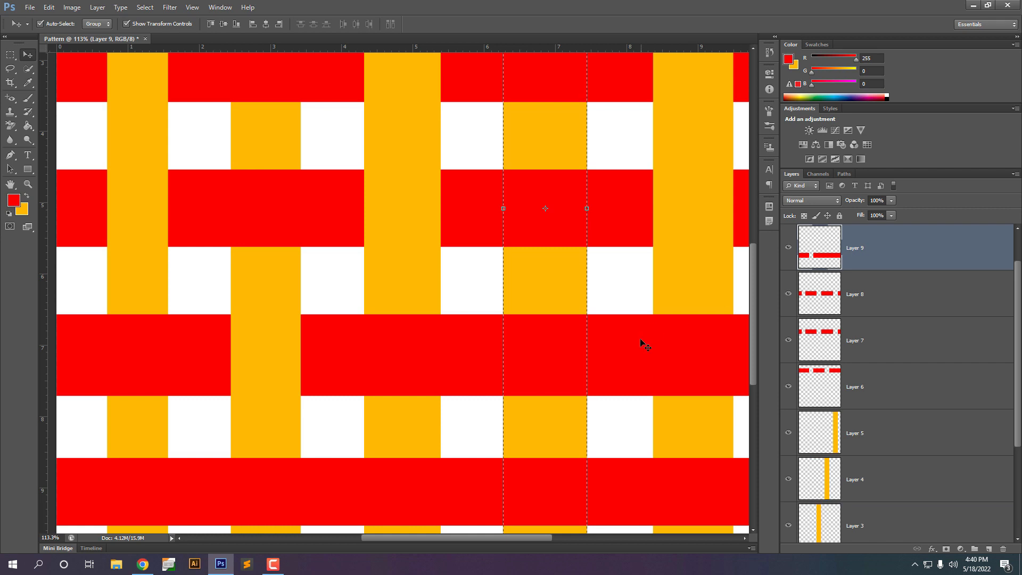
pyautogui.press('Delete')
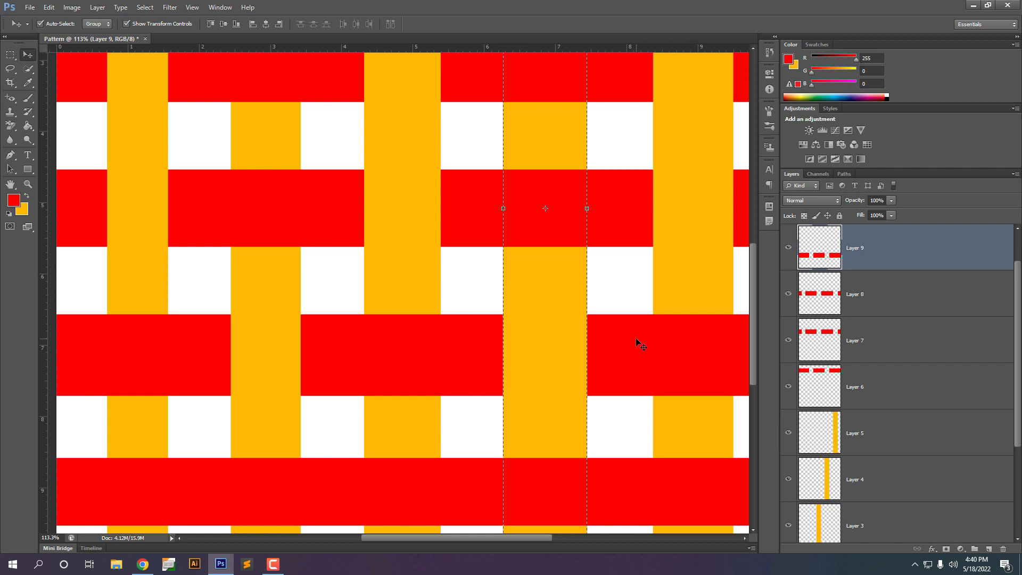
pyautogui.hotkey('ctrl', 'd')
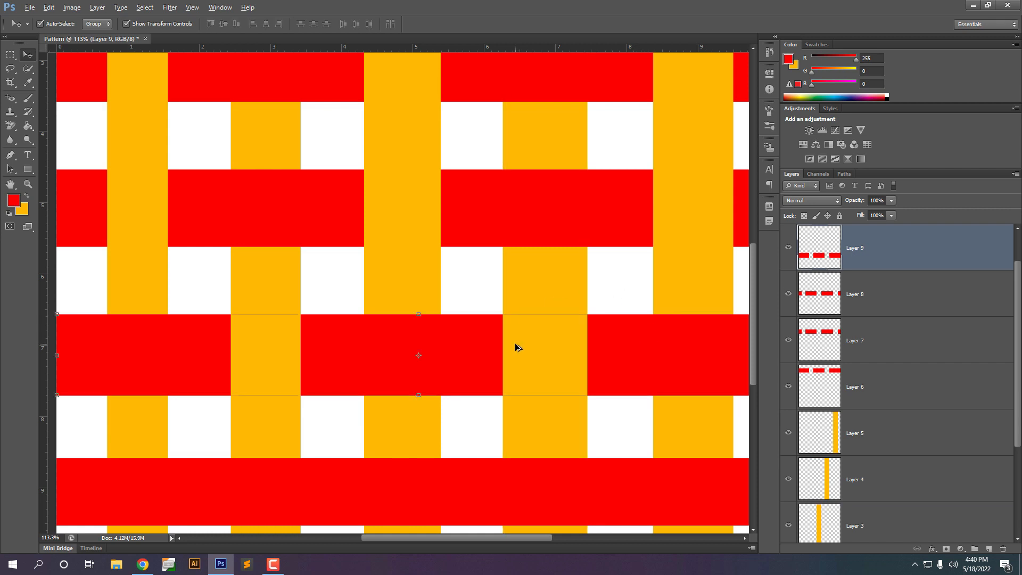
pyautogui.scroll(-2, 515, 347)
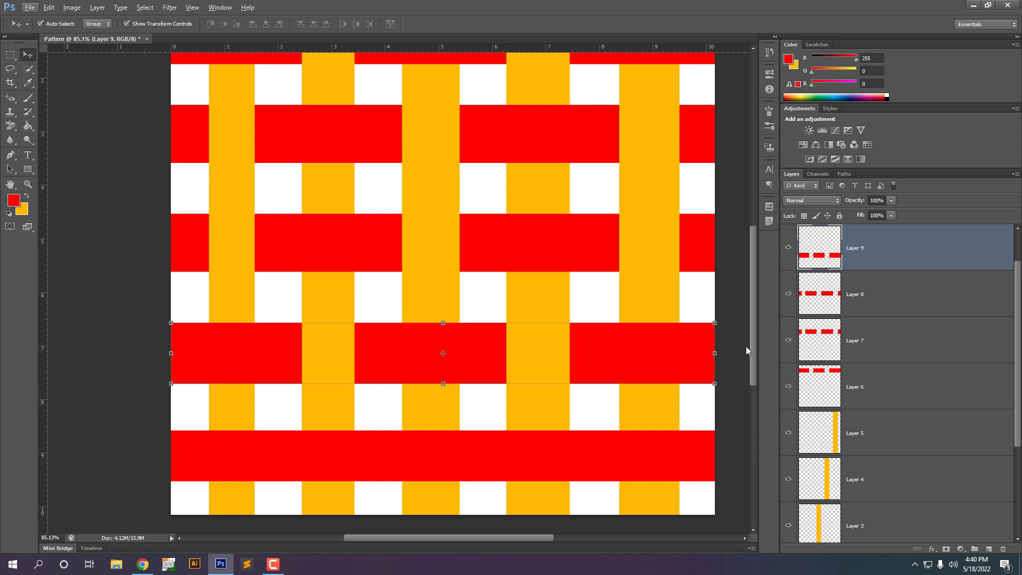
pyautogui.click(607, 402)
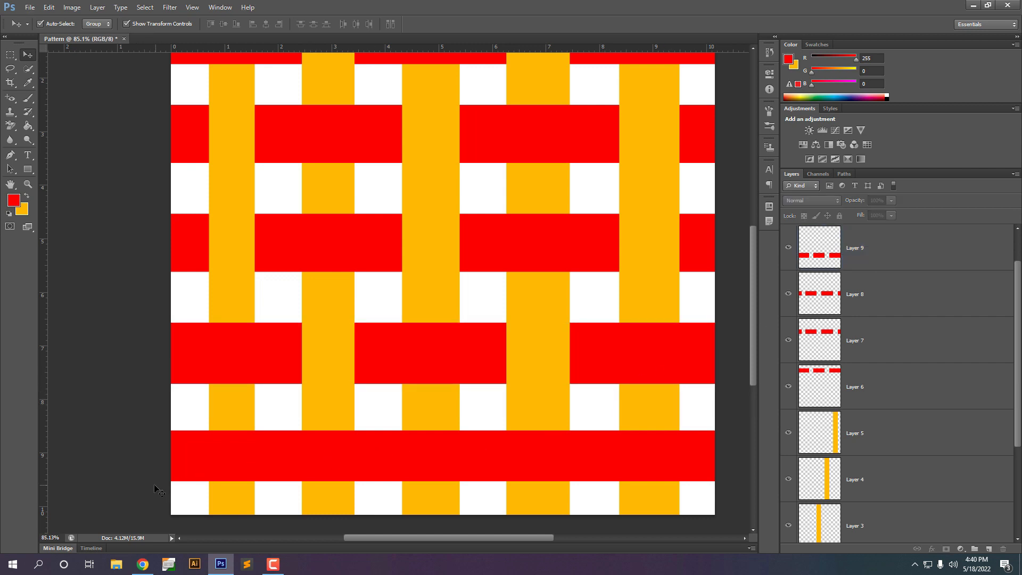
# - Load the first vertical stripe's outline as a selection, delete that area from the fifth red band's layer, and deselect
pyautogui.scroll(-1, 185, 496)
pyautogui.scroll(1, 197, 468)
pyautogui.scroll(-2, 202, 461)
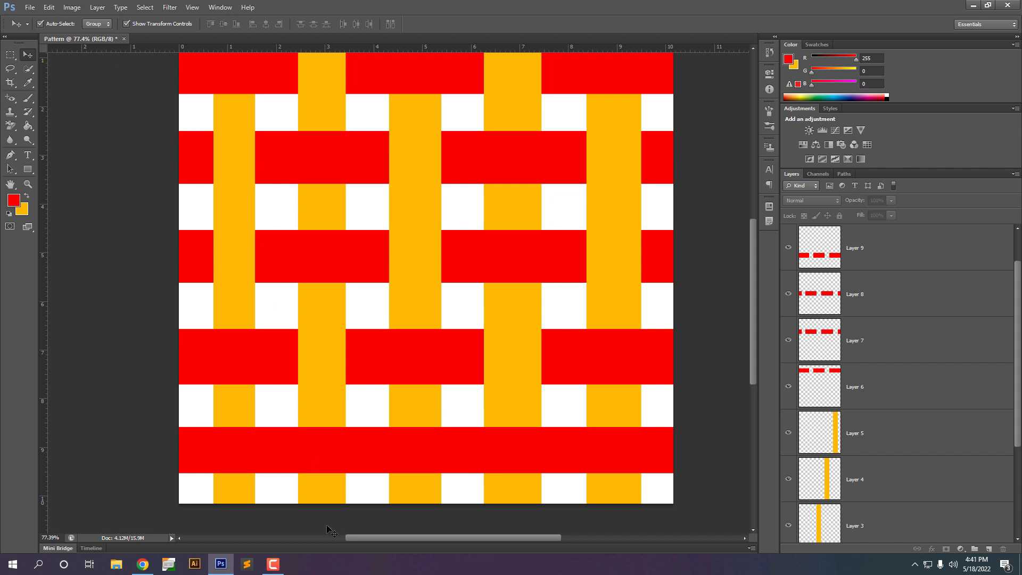
pyautogui.scroll(1, 272, 512)
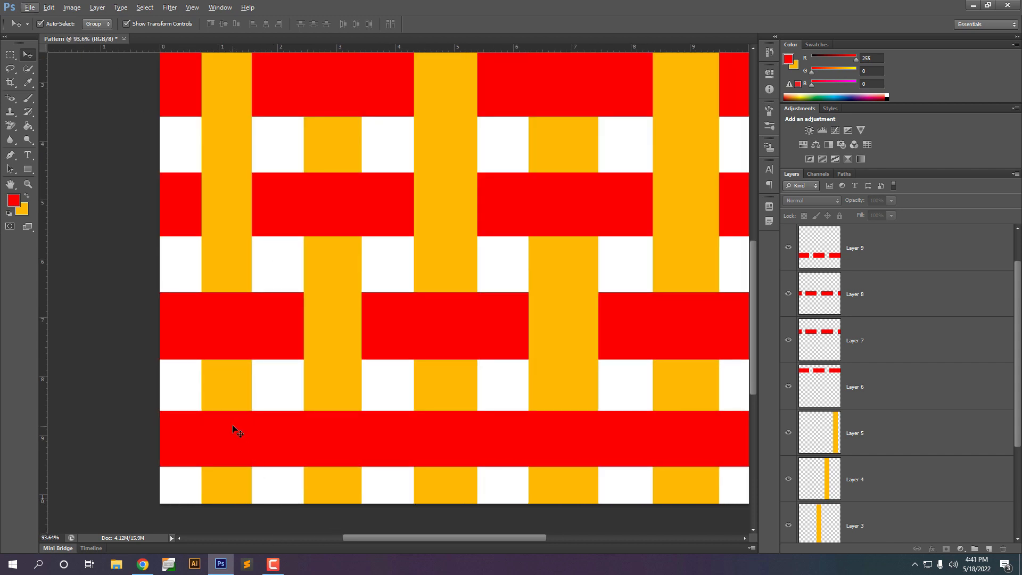
pyautogui.scroll(-1, 240, 431)
pyautogui.scroll(3, 219, 481)
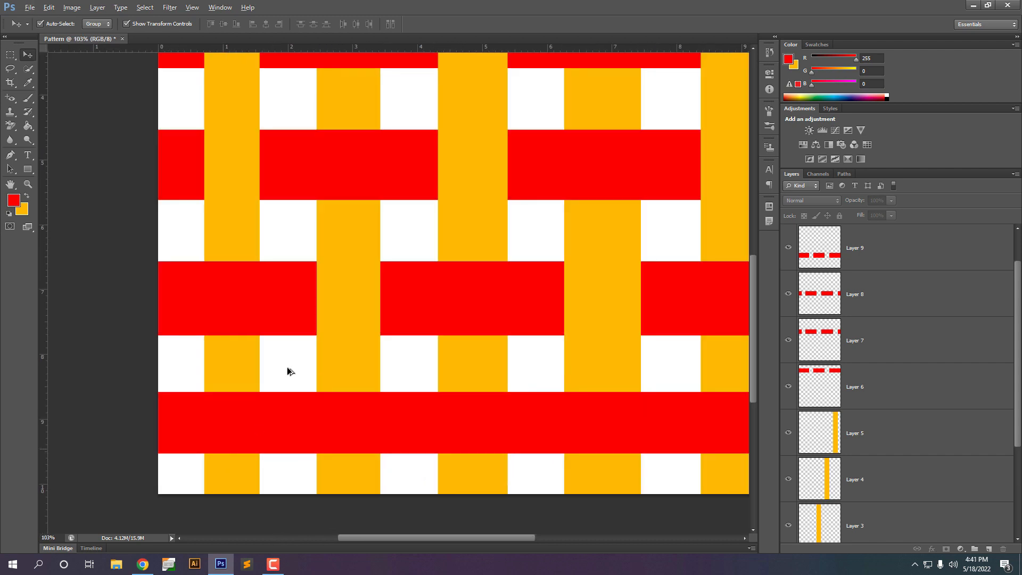
pyautogui.scroll(1, 368, 473)
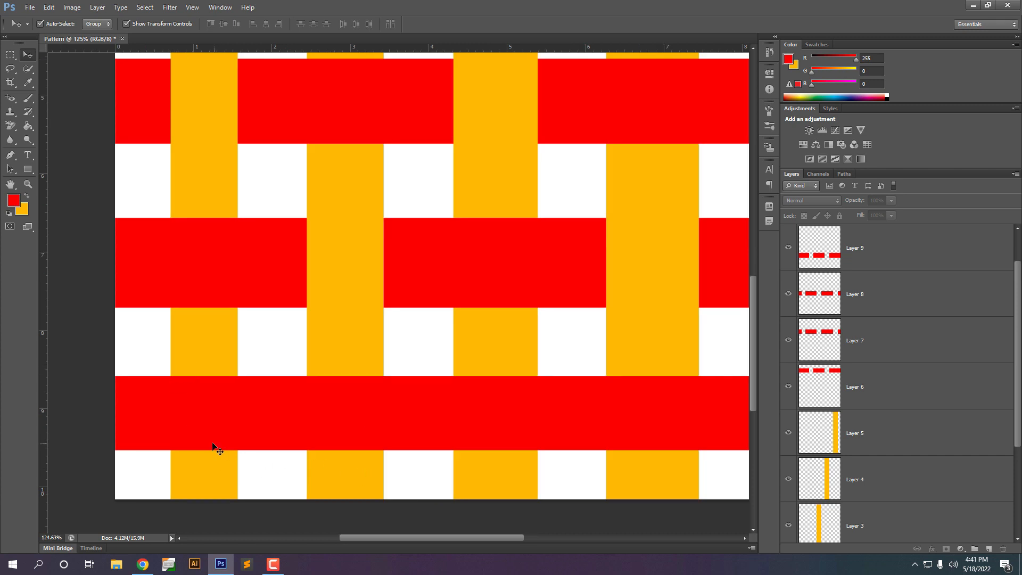
pyautogui.click(209, 338)
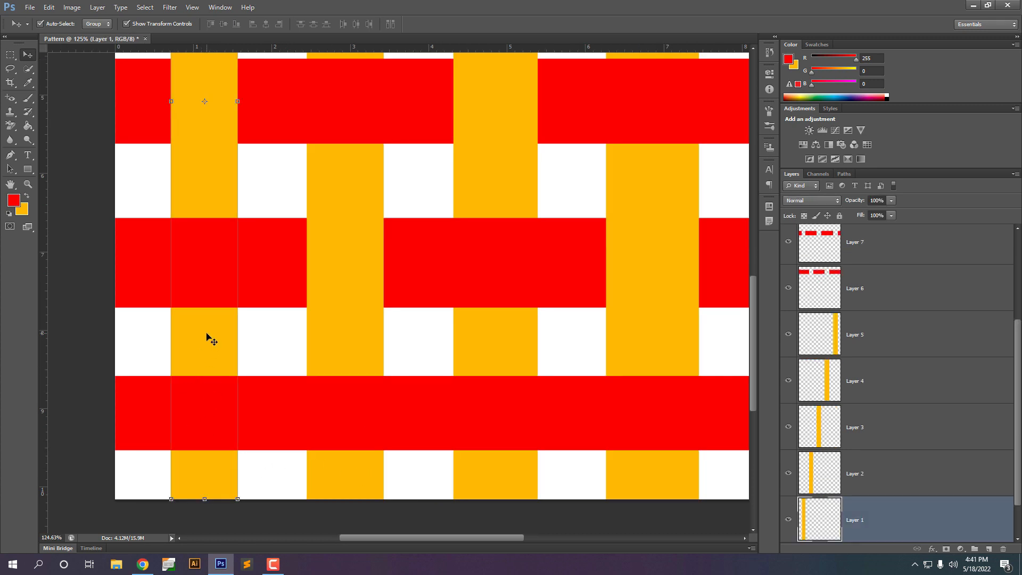
pyautogui.keyDown('ctrl'); pyautogui.click(816, 523); pyautogui.keyUp('ctrl')
pyautogui.click(272, 419)
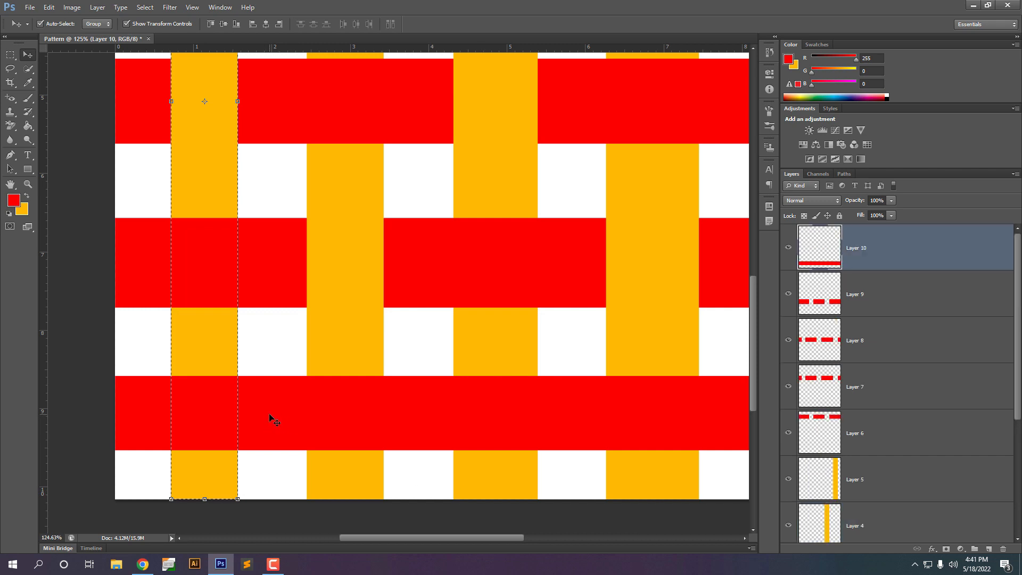
pyautogui.press('Delete')
pyautogui.hotkey('ctrl', 'd')
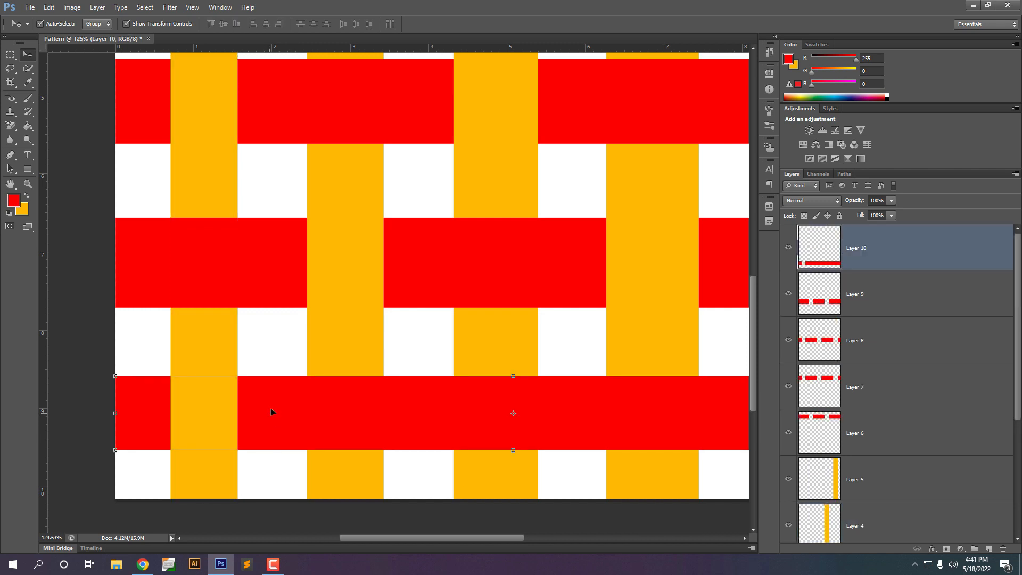
# - Cut the third vertical stripe's outline out of the fifth red band's layer and deselect
pyautogui.click(491, 347)
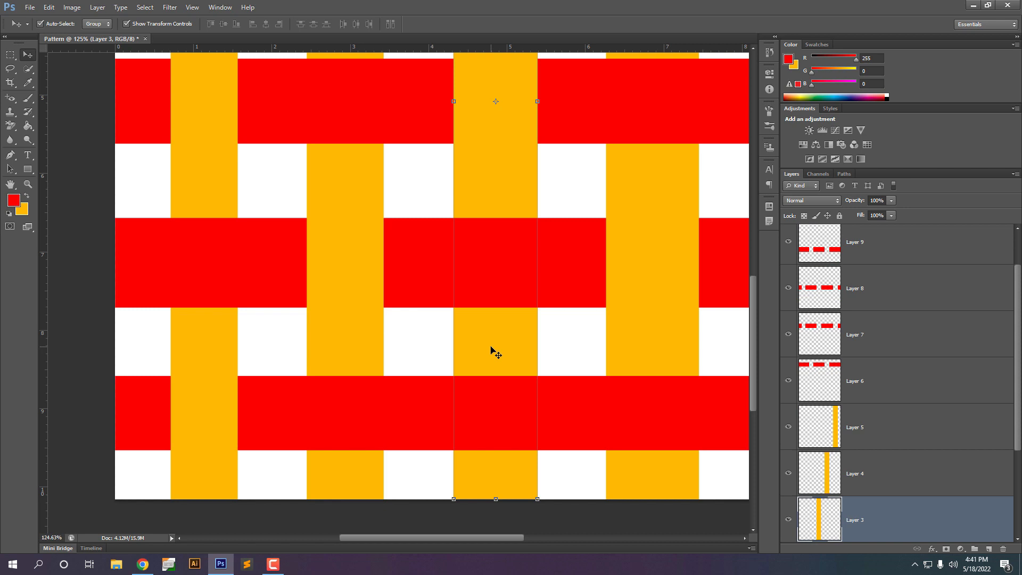
pyautogui.keyDown('ctrl'); pyautogui.click(833, 525); pyautogui.keyUp('ctrl')
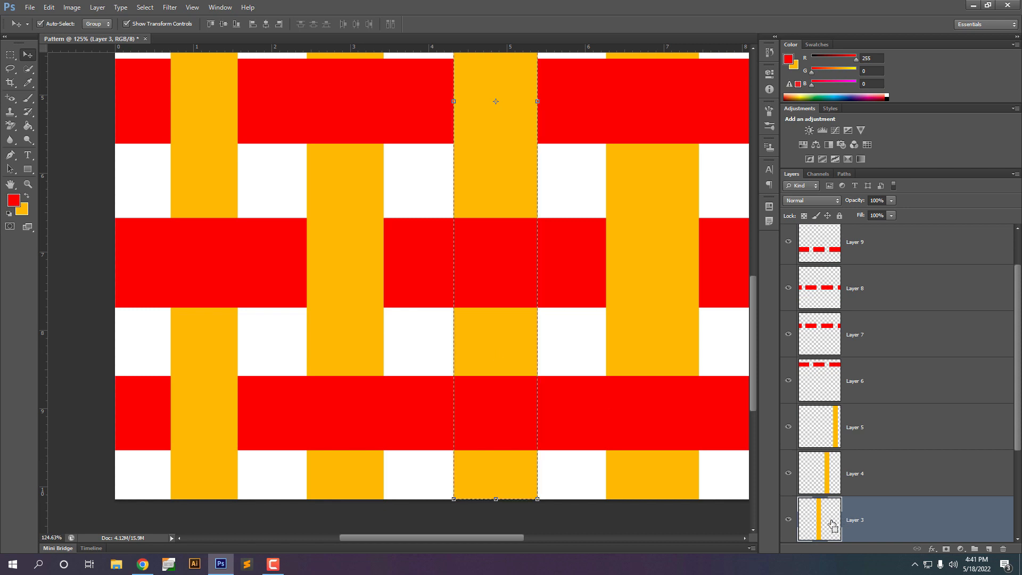
pyautogui.click(575, 425)
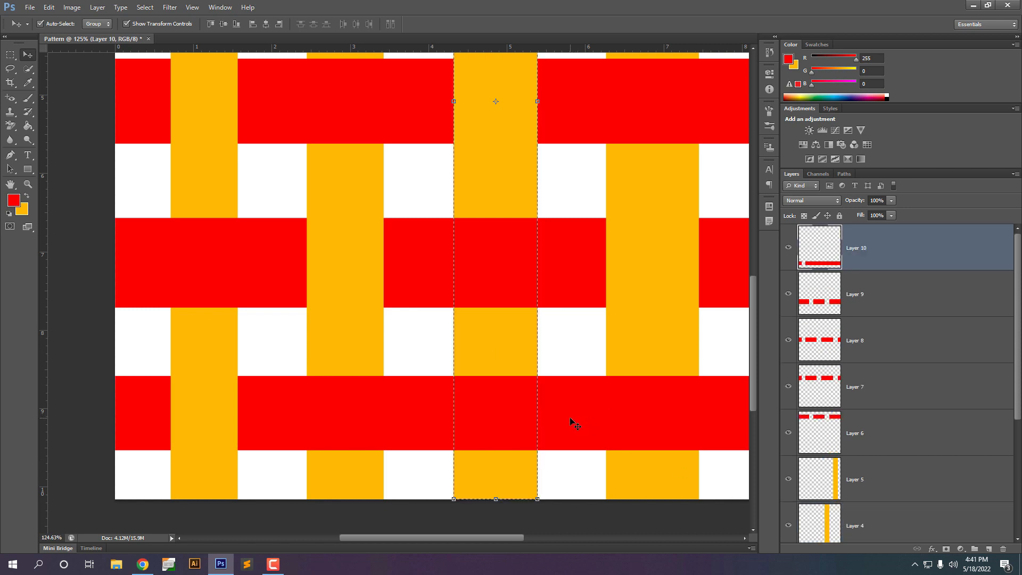
pyautogui.press('Delete')
pyautogui.hotkey('ctrl', 'd')
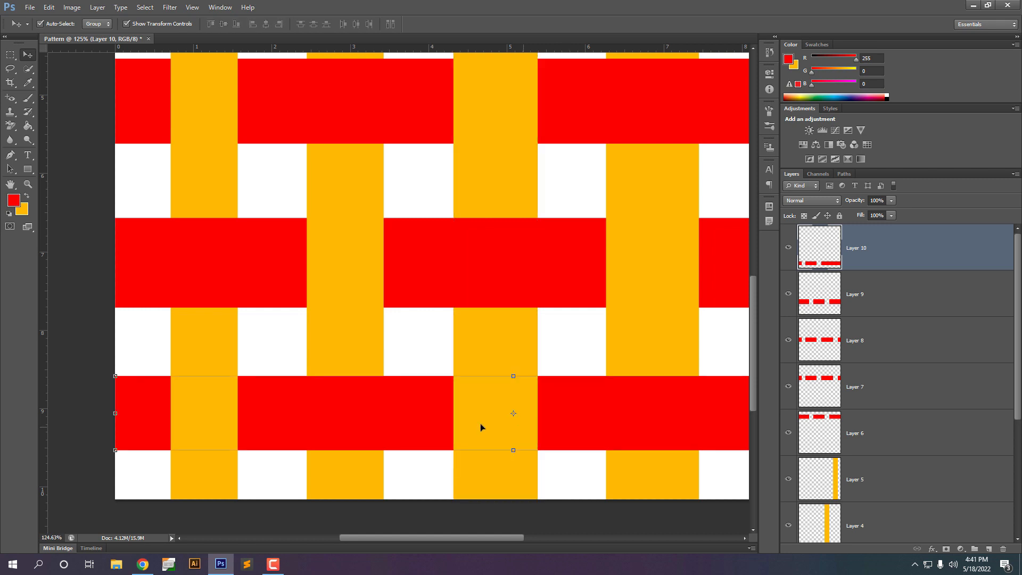
# - Cut the fifth vertical stripe's outline out of the fifth red band's layer, and clear both the selection and the active layer
pyautogui.scroll(-3, 480, 423)
pyautogui.scroll(3, 441, 424)
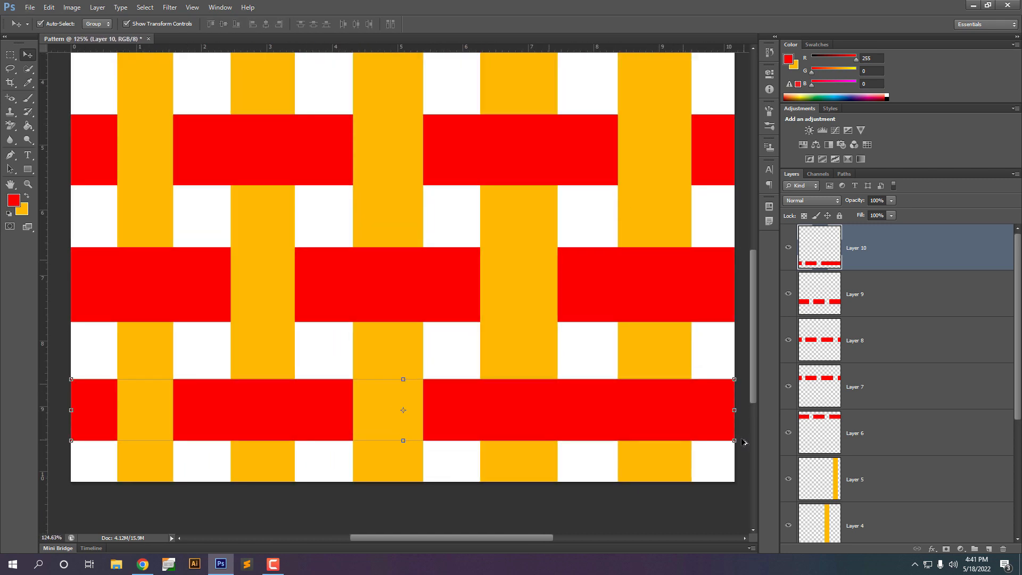
pyautogui.click(643, 332)
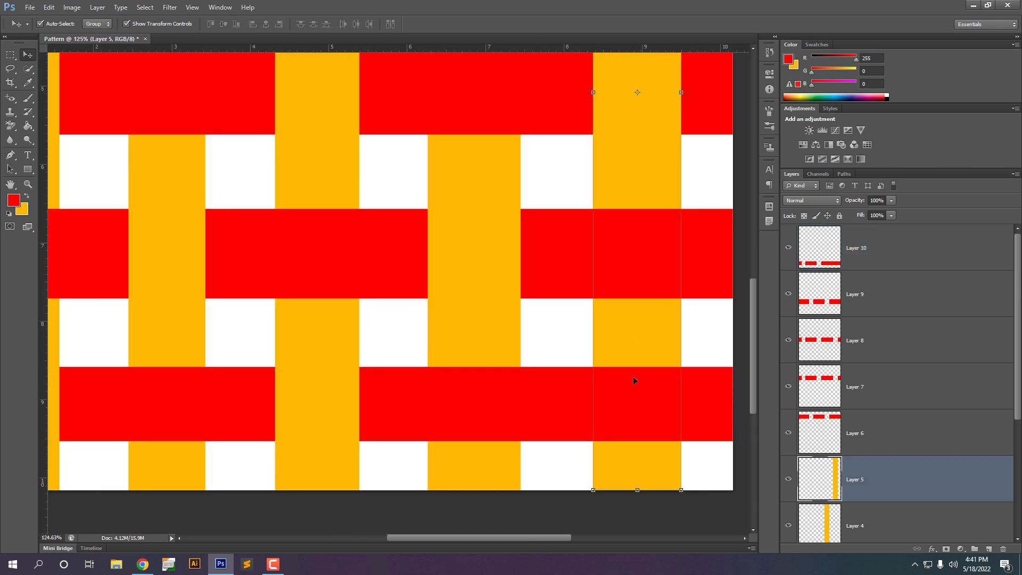
pyautogui.keyDown('ctrl'); pyautogui.click(819, 485); pyautogui.keyUp('ctrl')
pyautogui.click(713, 415)
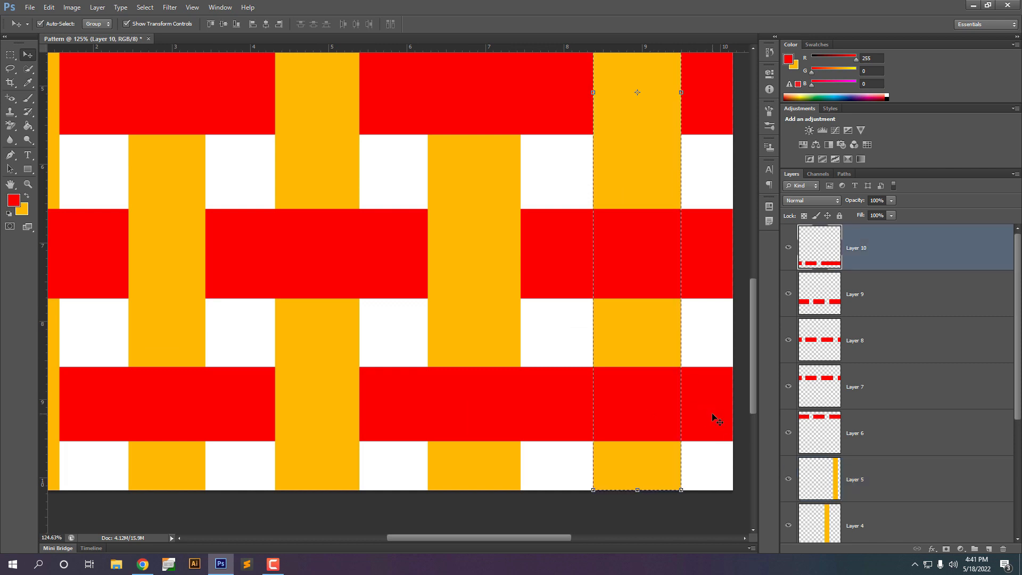
pyautogui.press('Delete')
pyautogui.hotkey('ctrl', 'd')
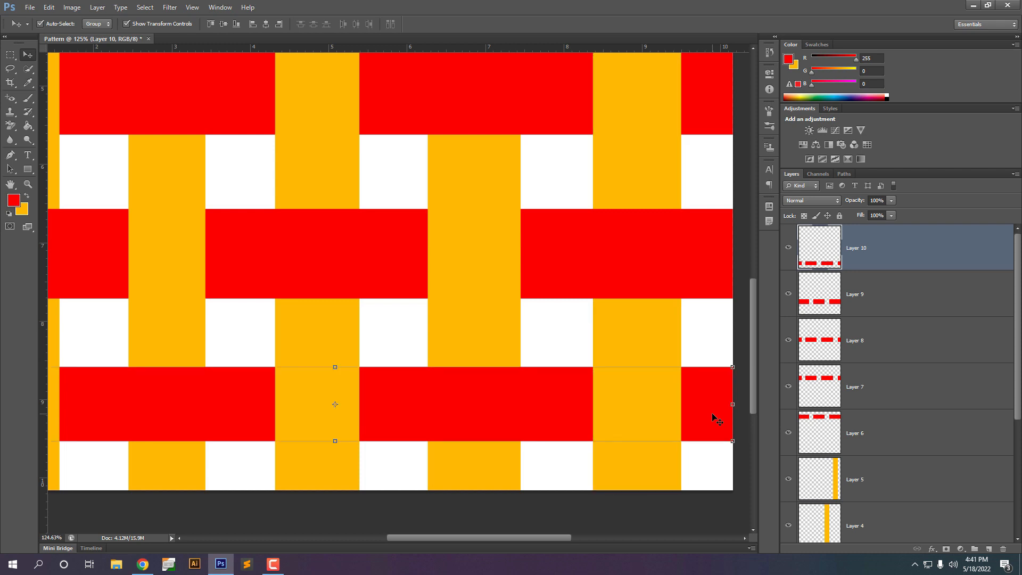
pyautogui.hotkey('ctrl', '0')
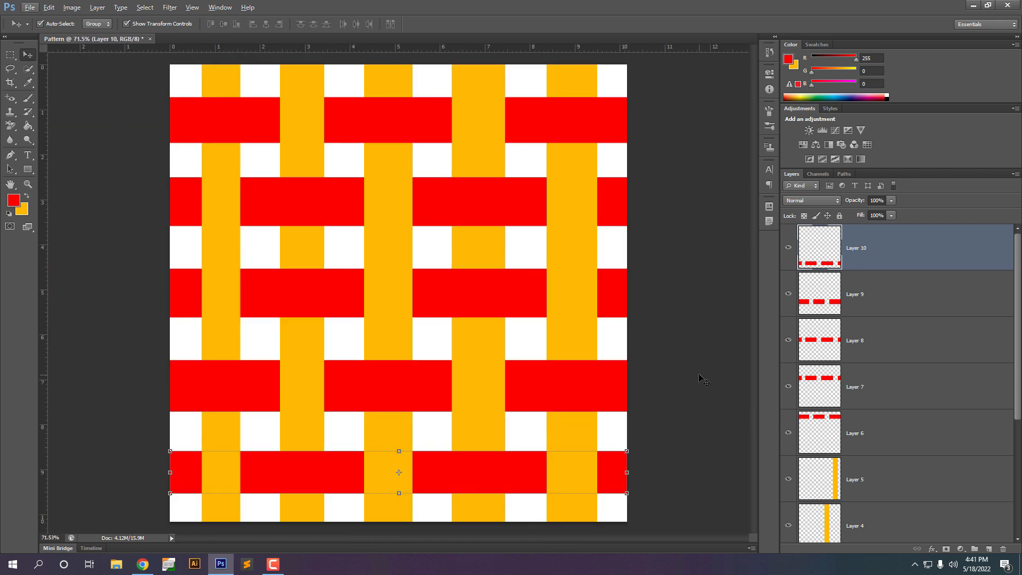
pyautogui.click(698, 375)
pyautogui.scroll(-4, 583, 409)
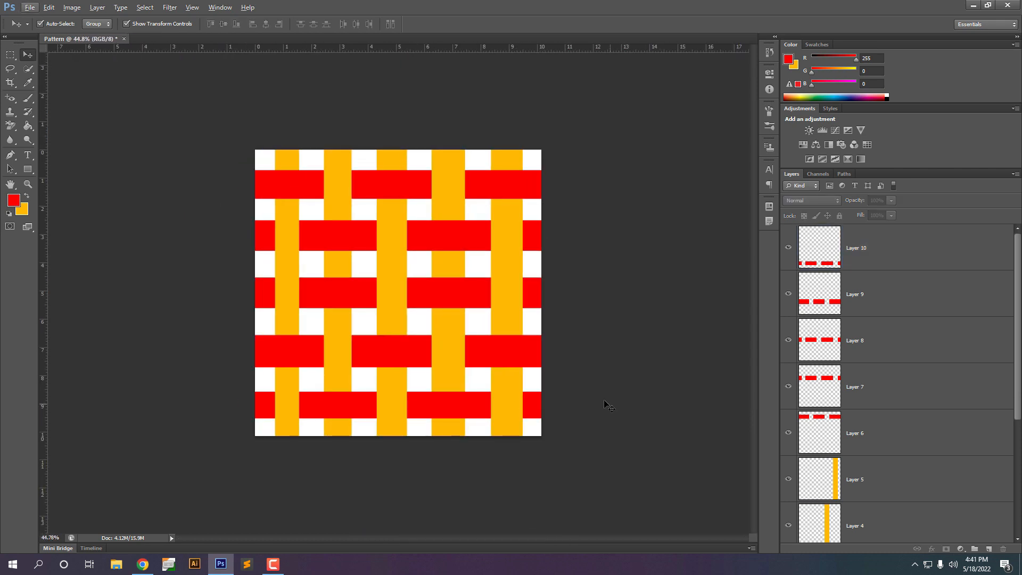
pyautogui.moveTo(239, 133); pyautogui.dragTo(630, 432)
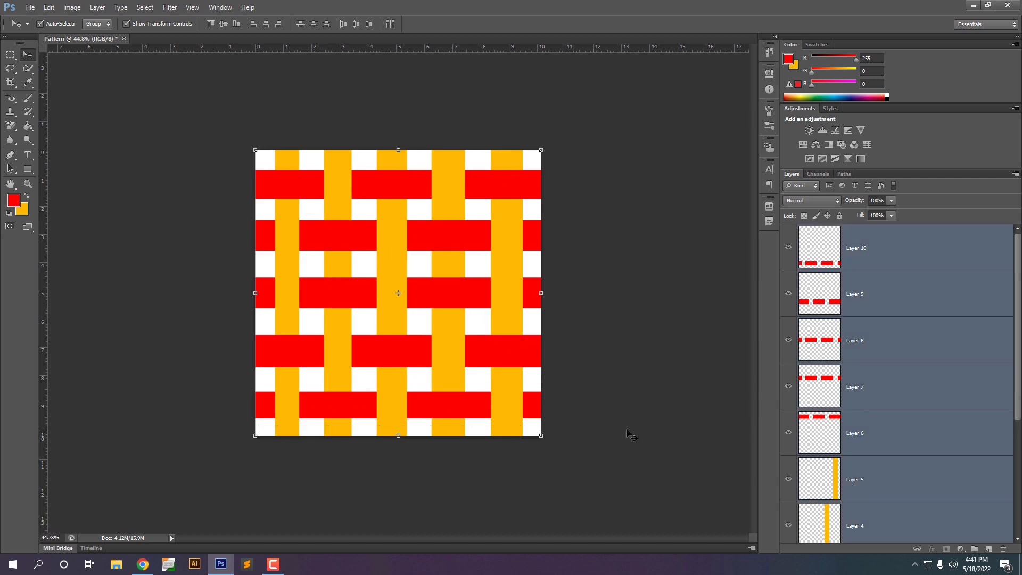
pyautogui.click(633, 424)
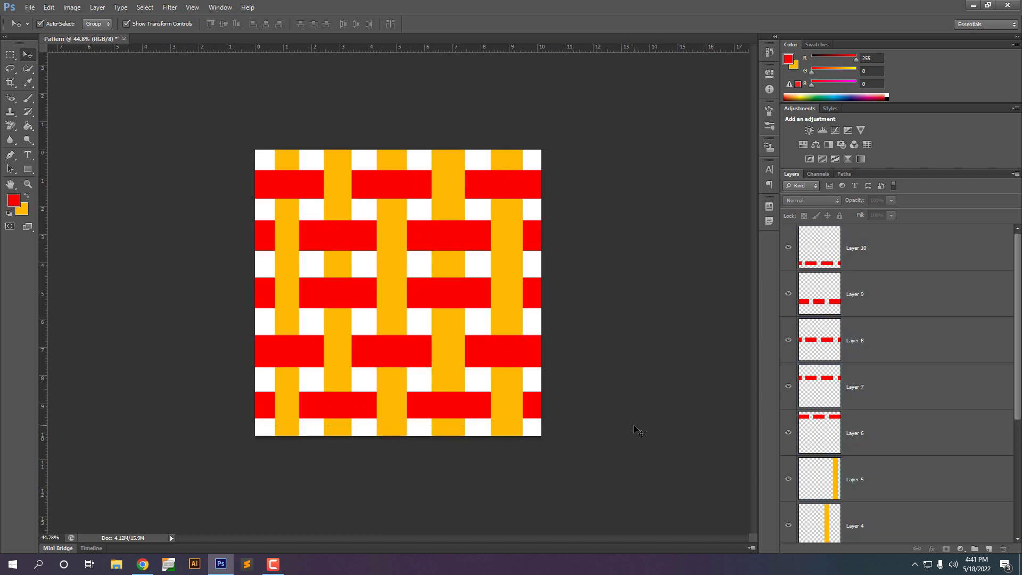
# - Save a JPEG copy of the woven pattern to the Desktop as Pattern.jpg, with Maximum quality 12 and the Baseline ("Standard") format option
pyautogui.click(30, 8)
pyautogui.click(53, 136)
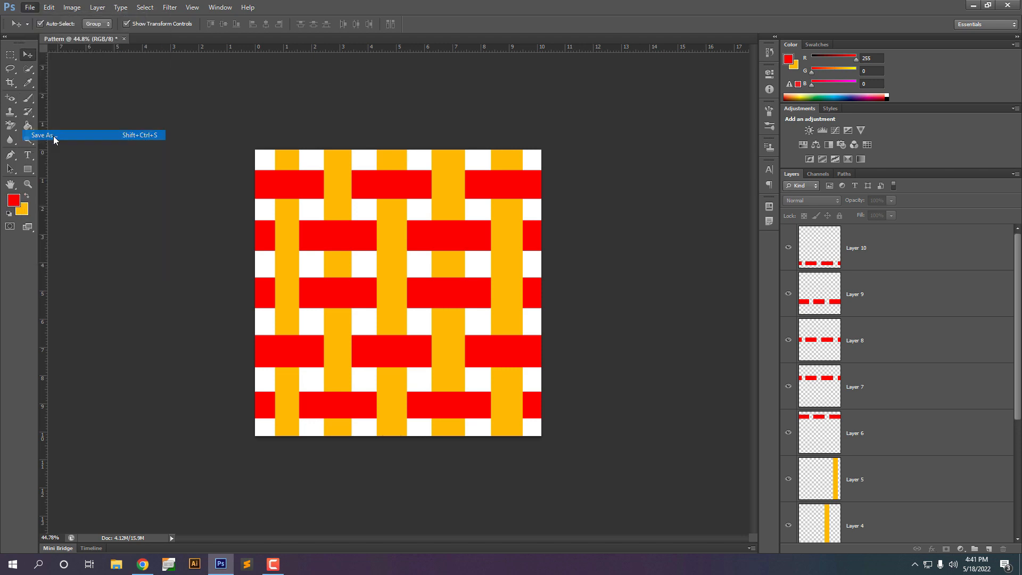
pyautogui.click(291, 388)
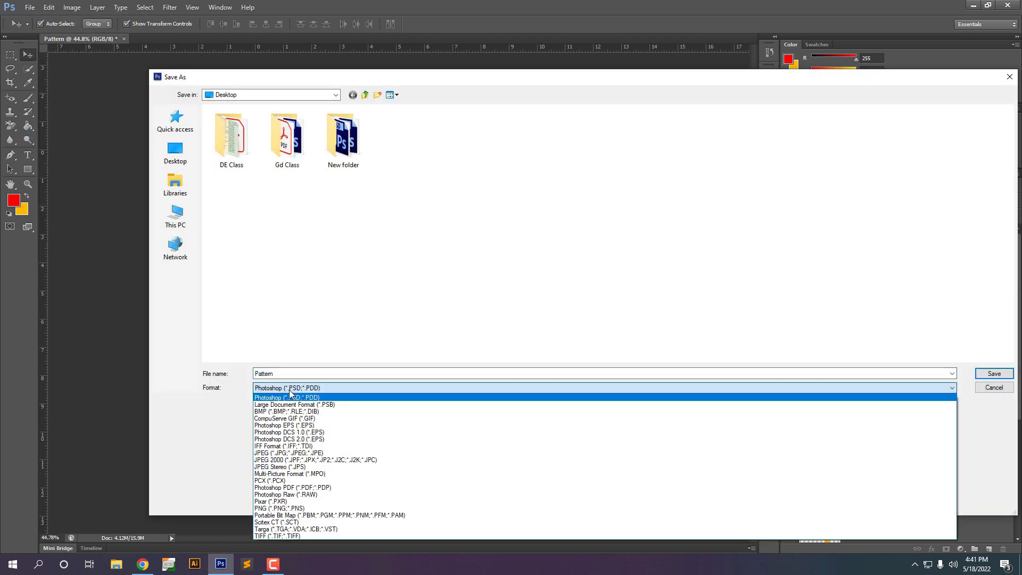
pyautogui.click(277, 453)
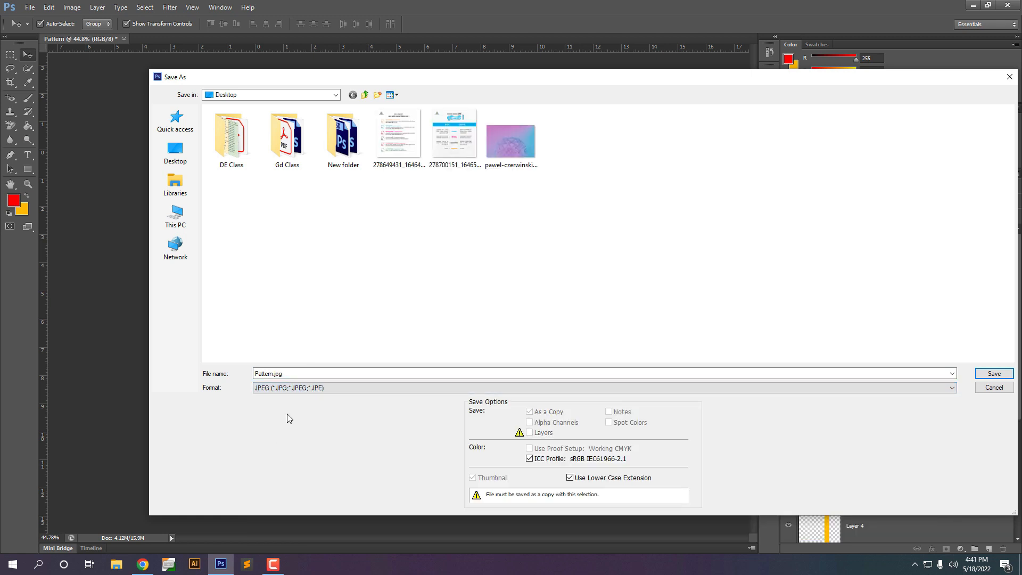
pyautogui.click(995, 375)
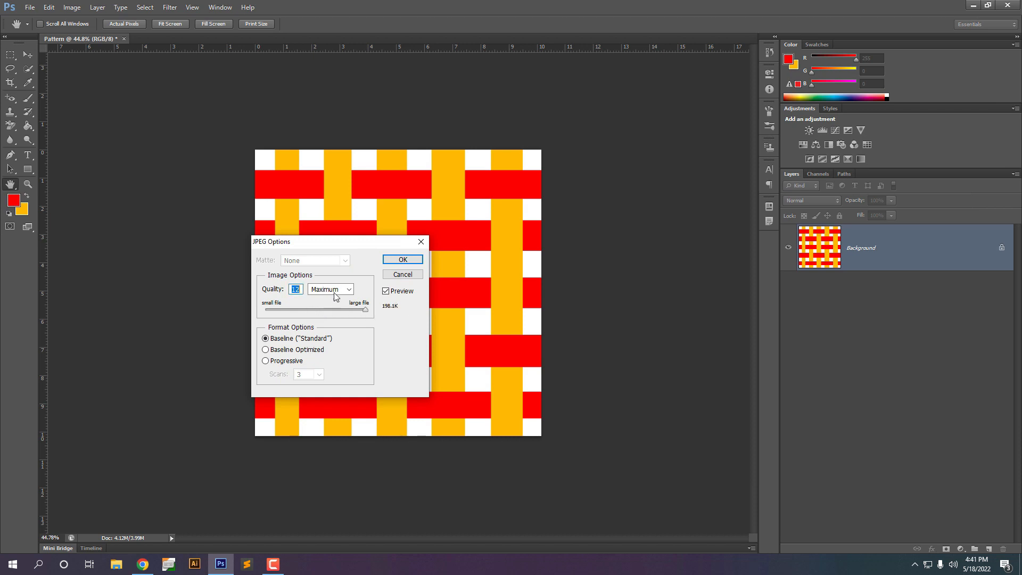
pyautogui.click(403, 261)
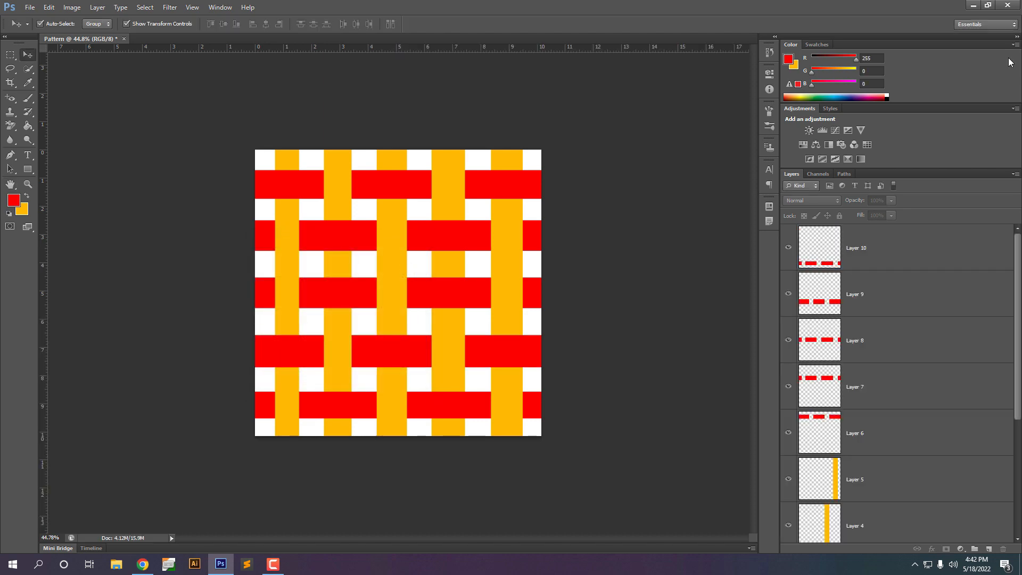
# - Switch to the desktop and open the exported Pattern.jpg in Photos to inspect the woven pattern
pyautogui.click(975, 5)
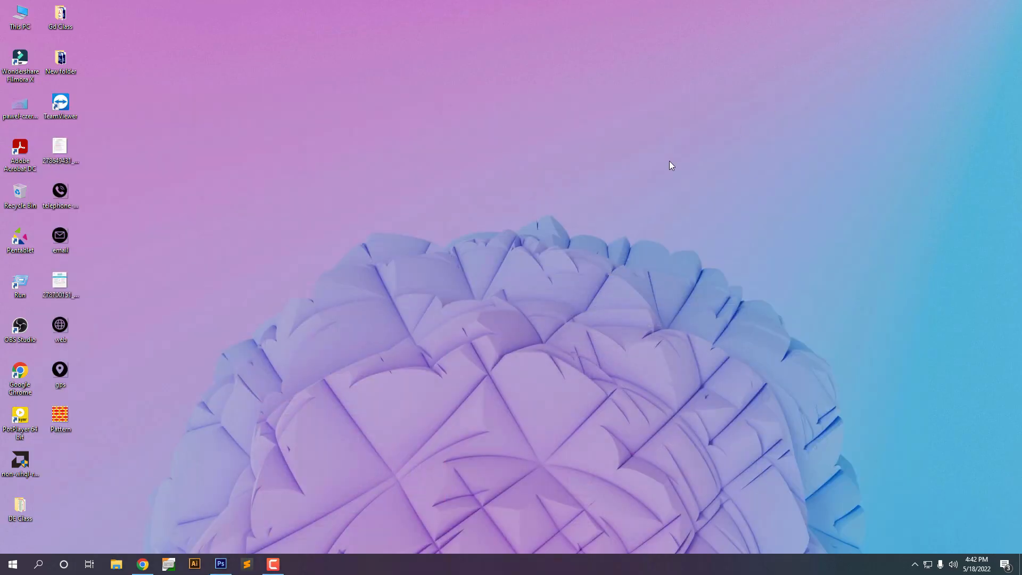
pyautogui.doubleClick(61, 415)
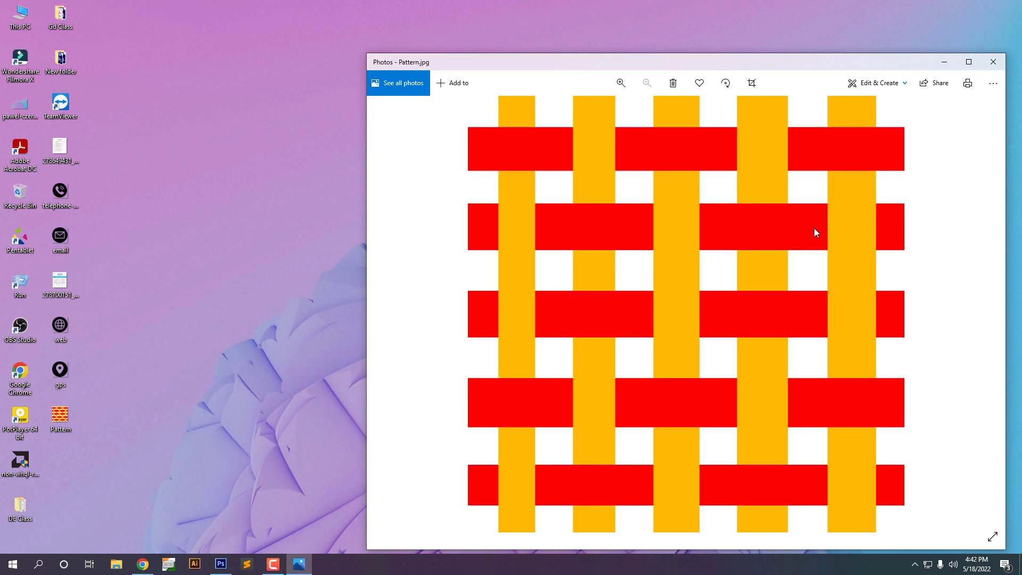
pyautogui.scroll(2, 813, 228)
pyautogui.scroll(-2, 813, 228)
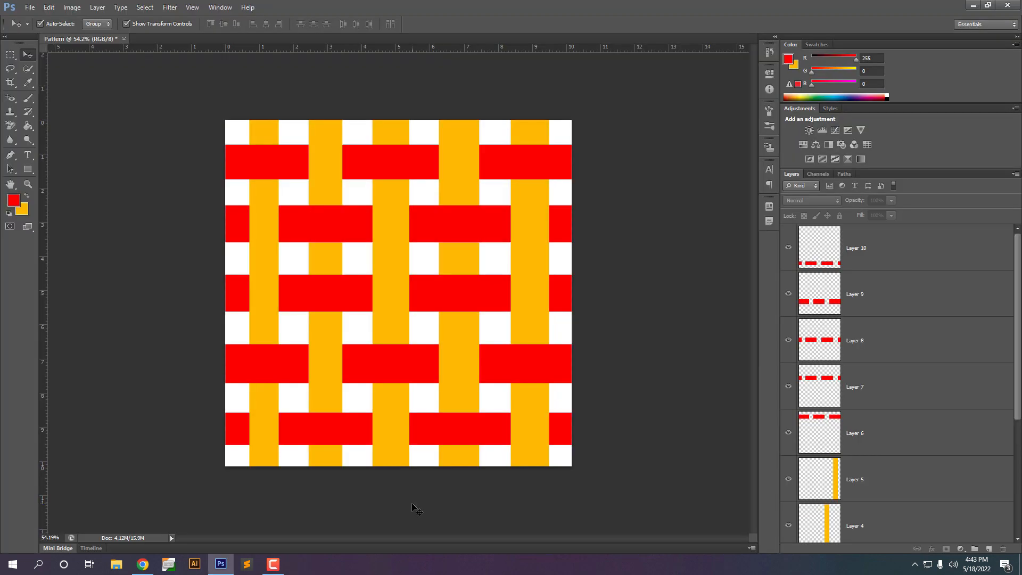